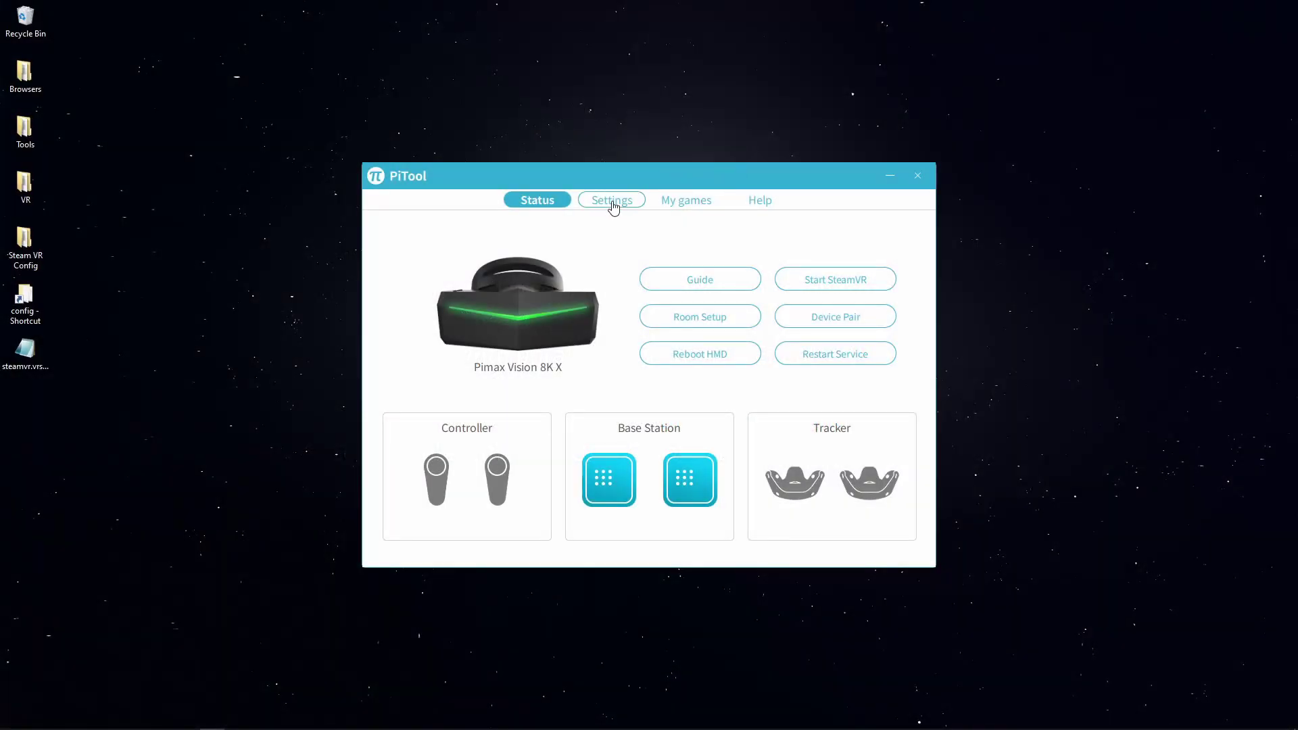
- Enable parallel projections compatibility and Hidden Area Mask in PiTool's game settings, then apply and save
left_click(612, 201)
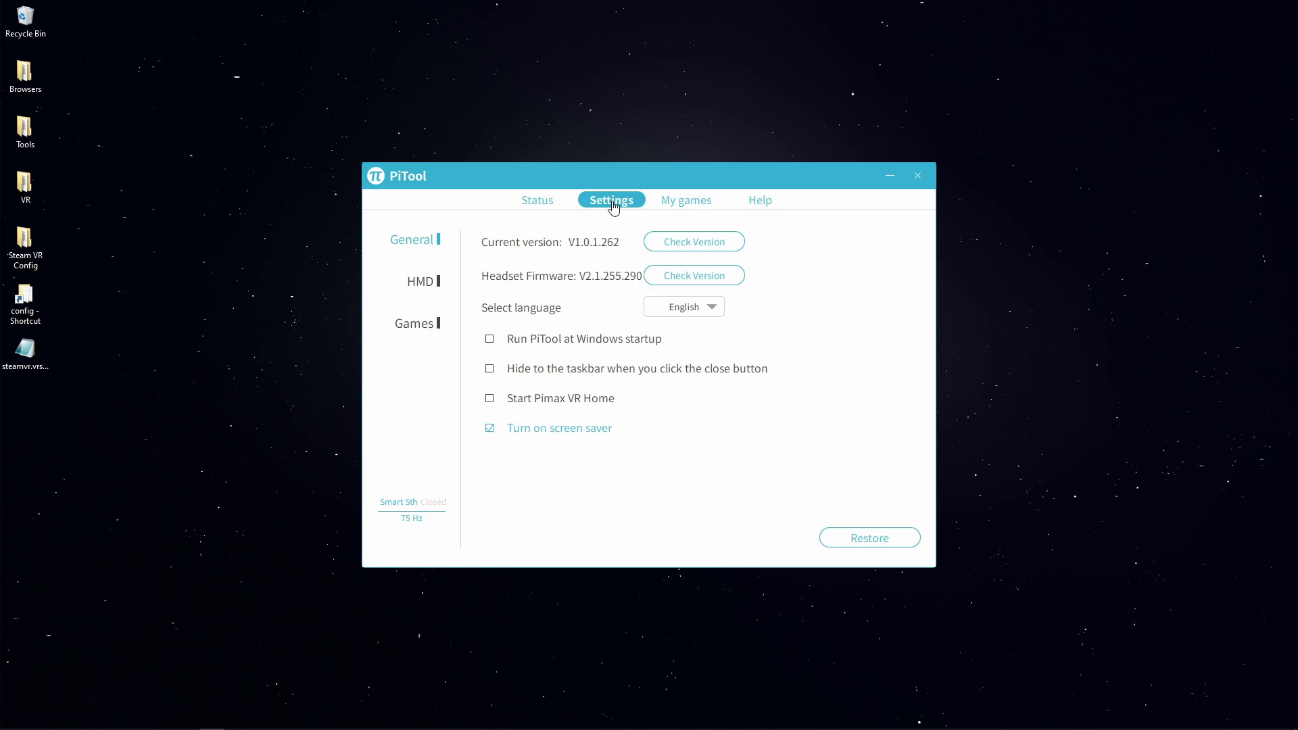
left_click(416, 288)
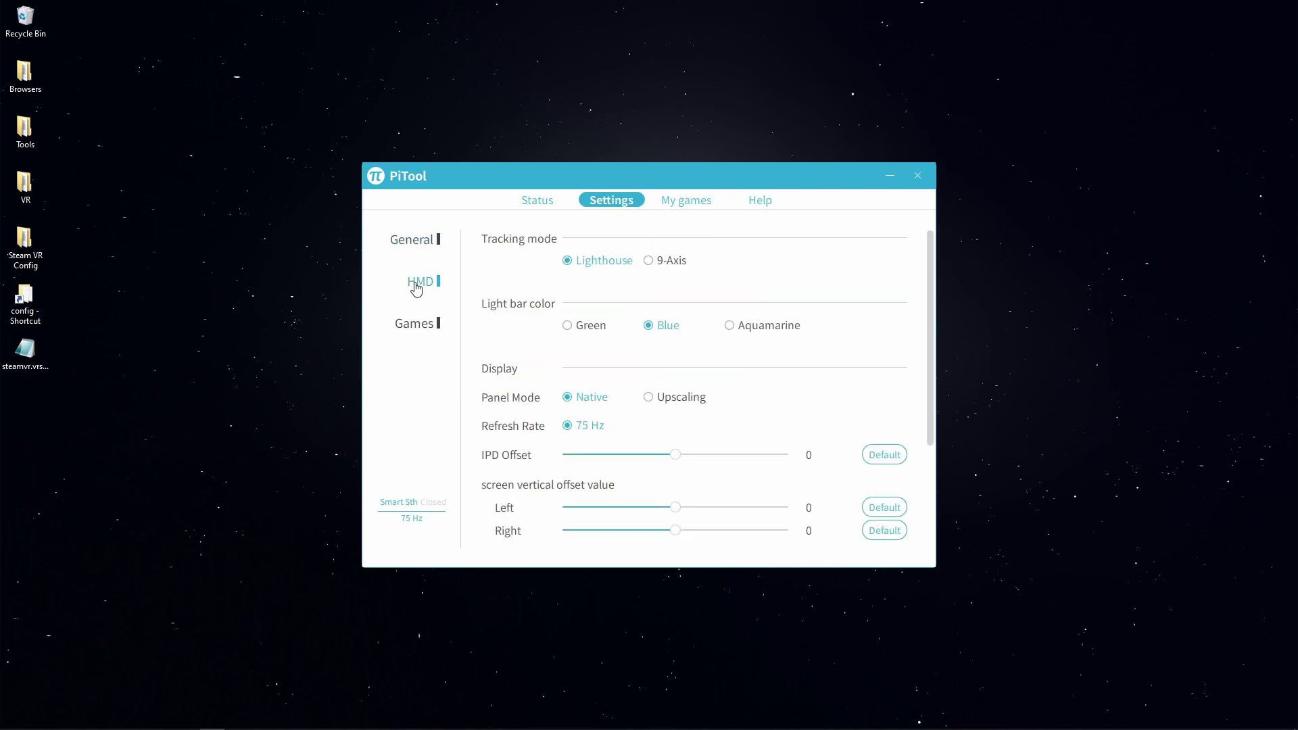
left_click(420, 331)
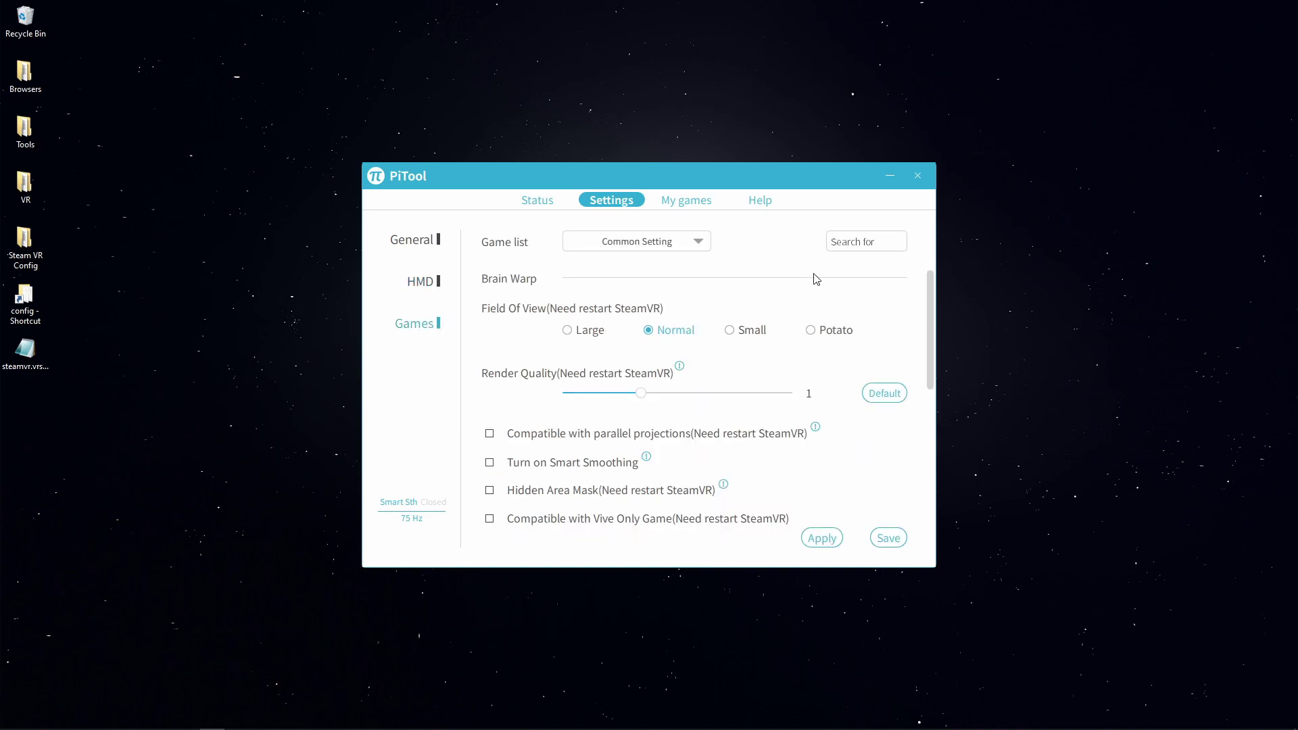
scroll(759, 290, "down", 1)
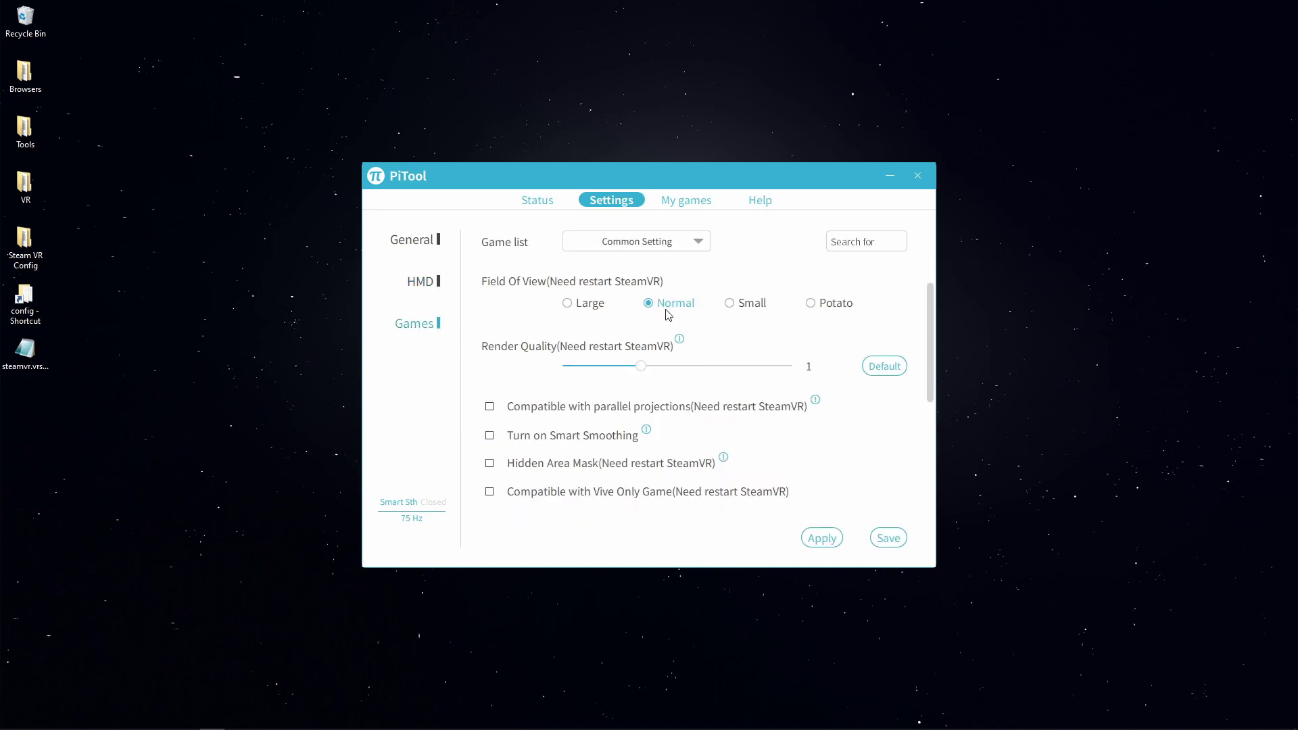
scroll(666, 315, "down", 1)
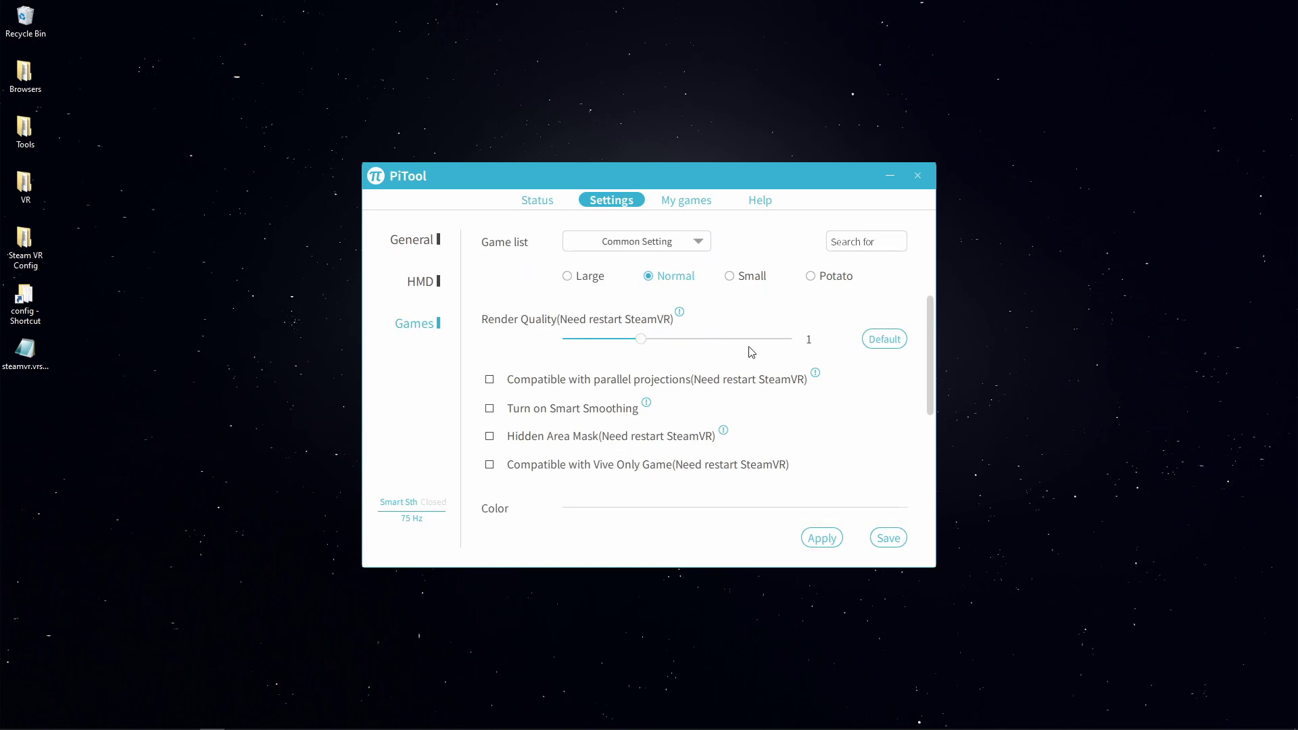
left_click(489, 379)
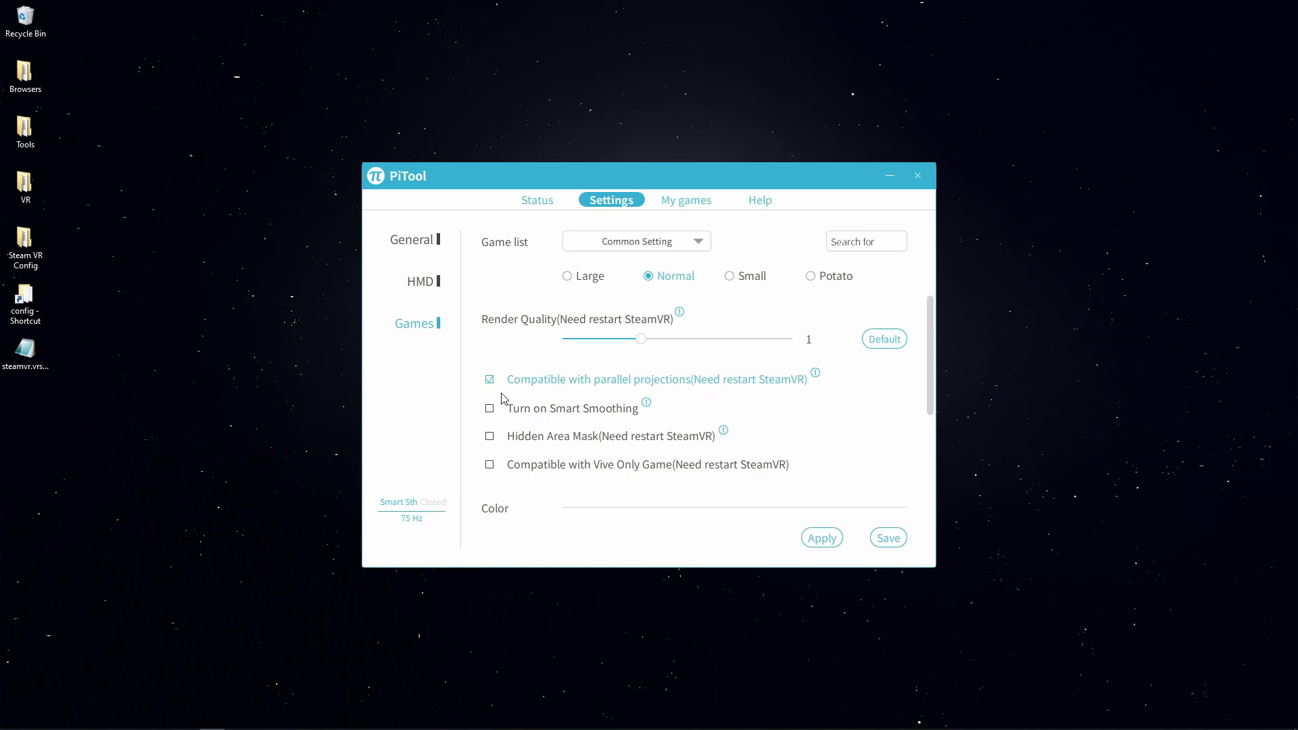
left_click(490, 437)
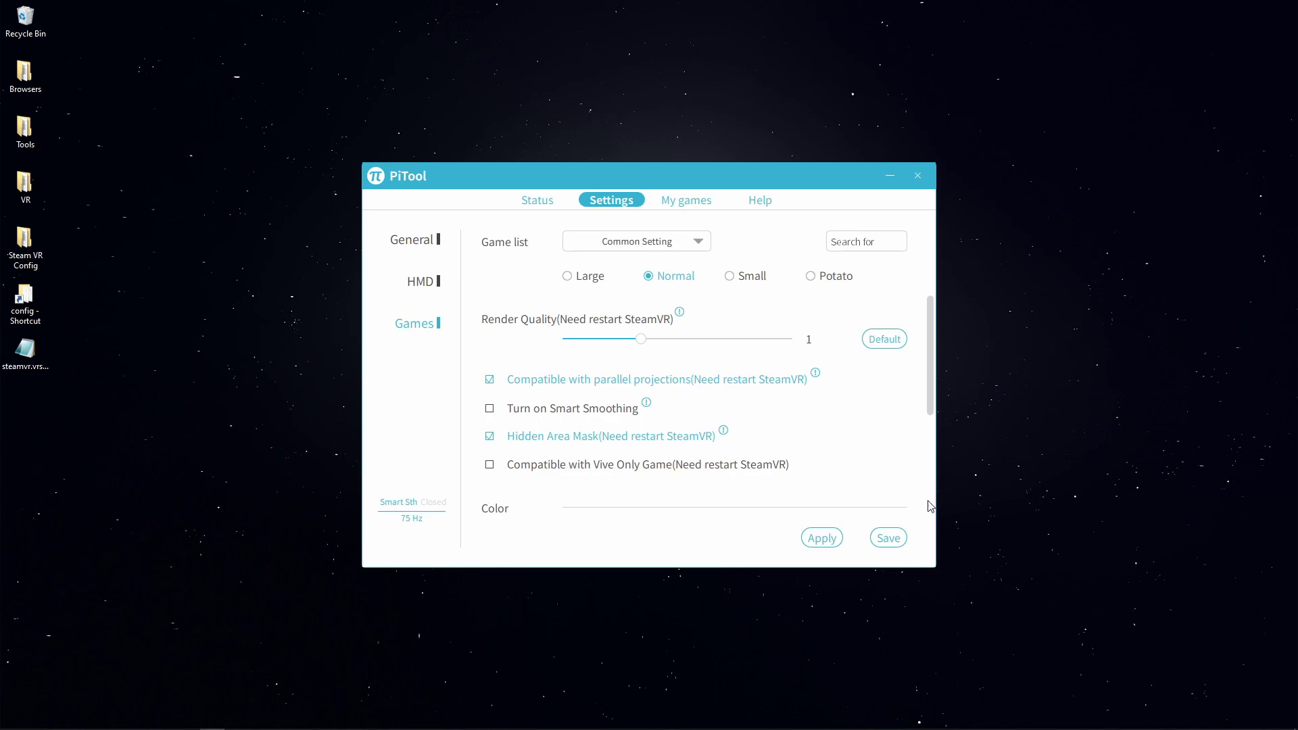
left_click(826, 542)
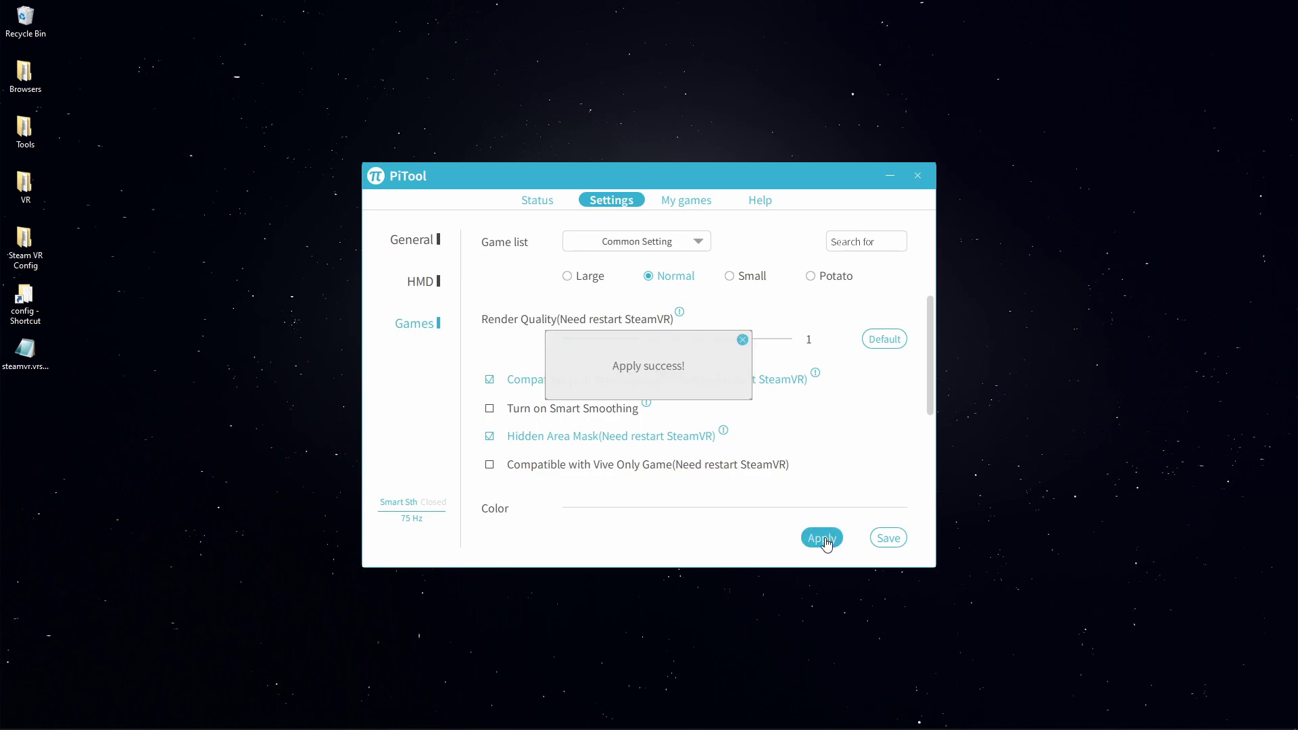
left_click(883, 541)
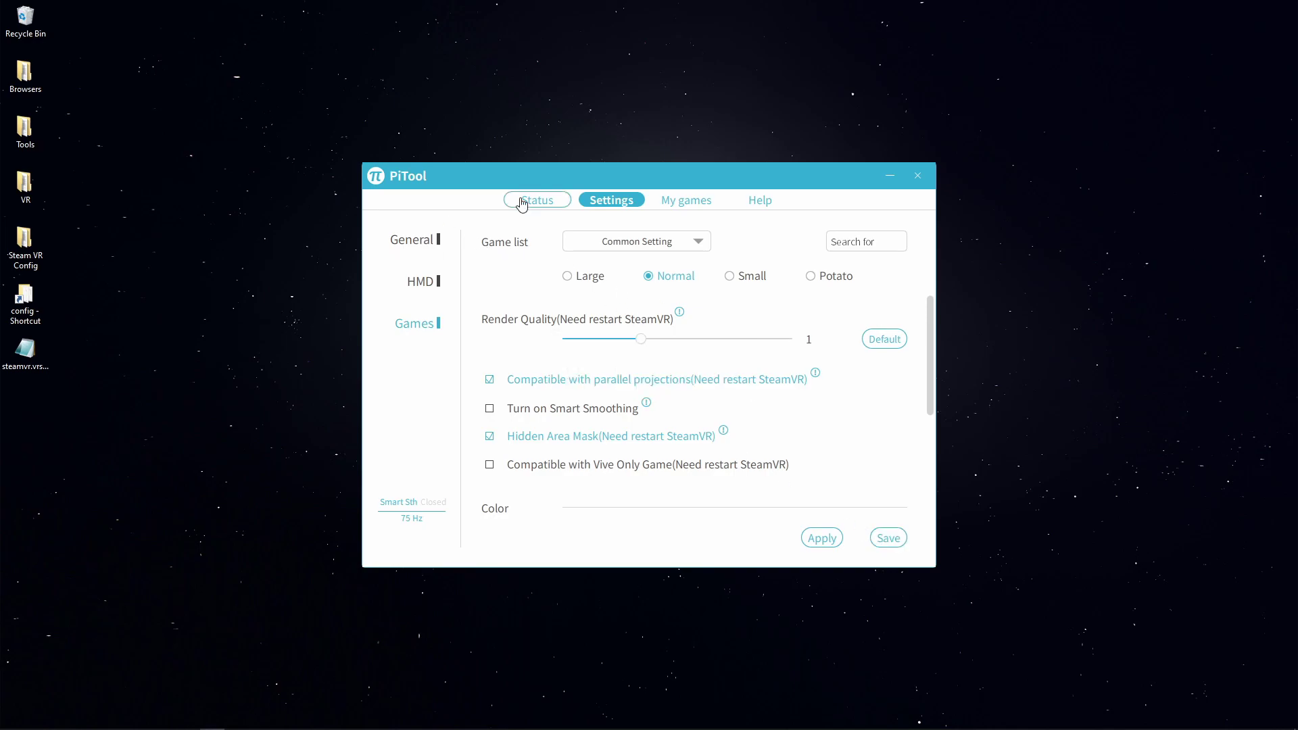
- Launch SteamVR from PiTool's status page and set SteamVR's render resolution to Auto
left_click(537, 200)
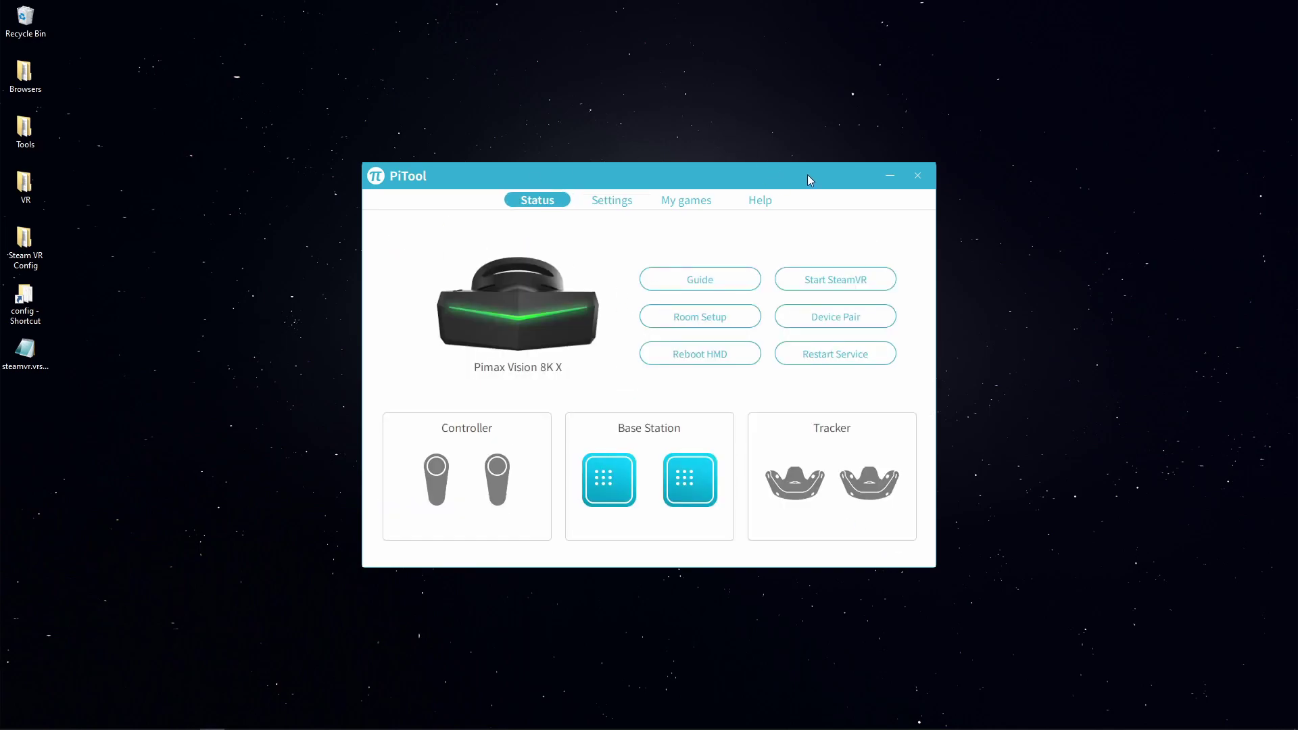
left_click(838, 281)
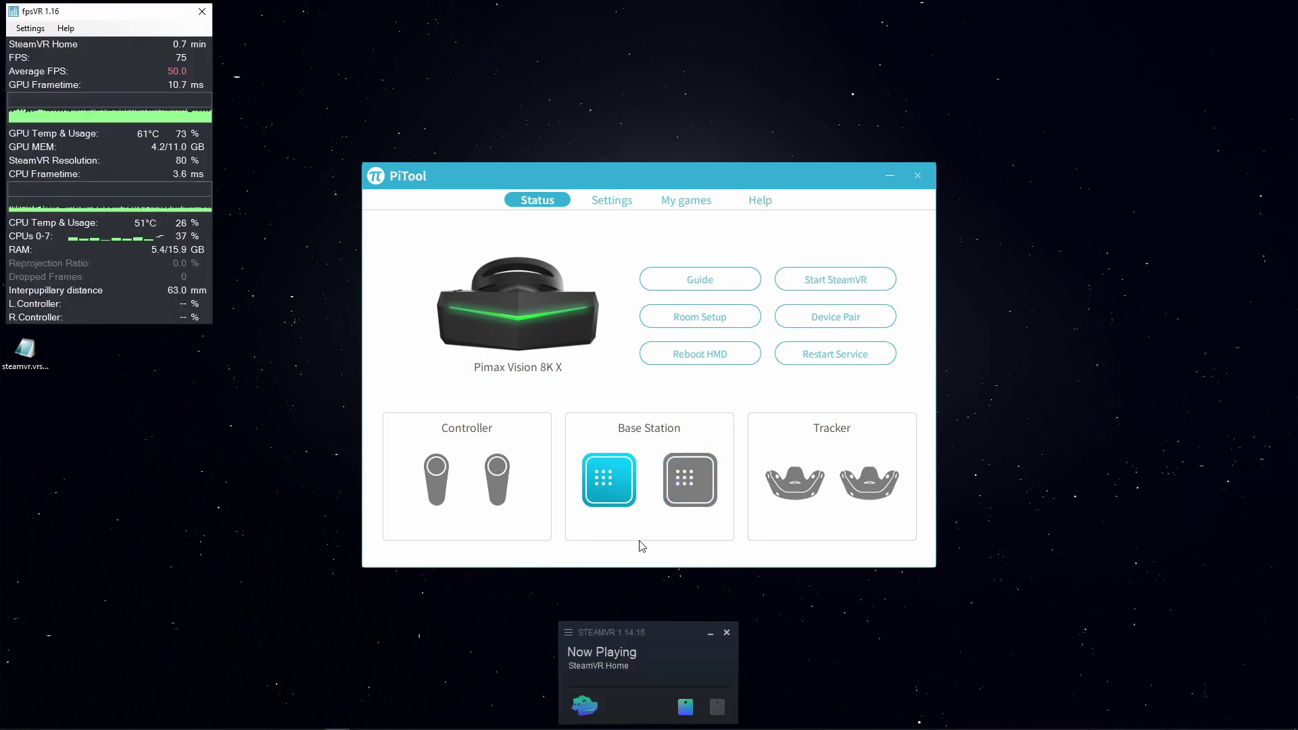
left_click(591, 632)
left_click(605, 567)
left_click(540, 378)
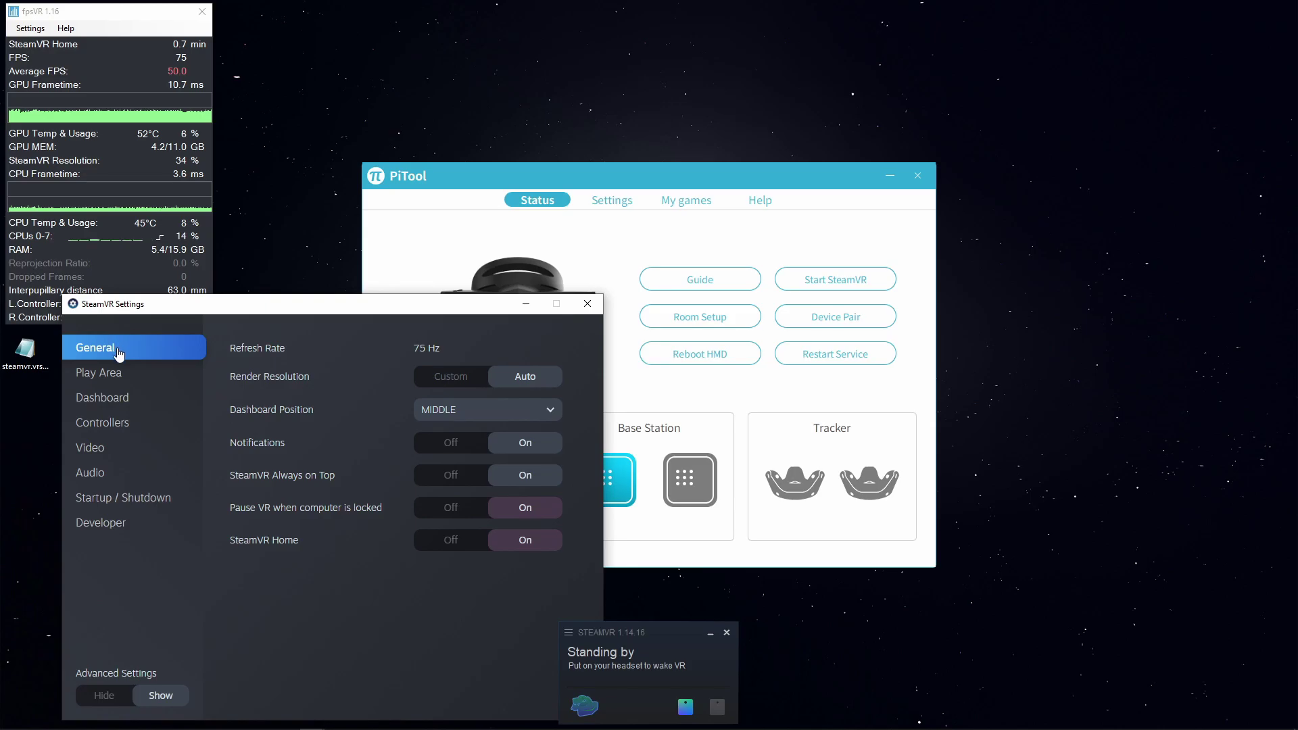
left_click(586, 303)
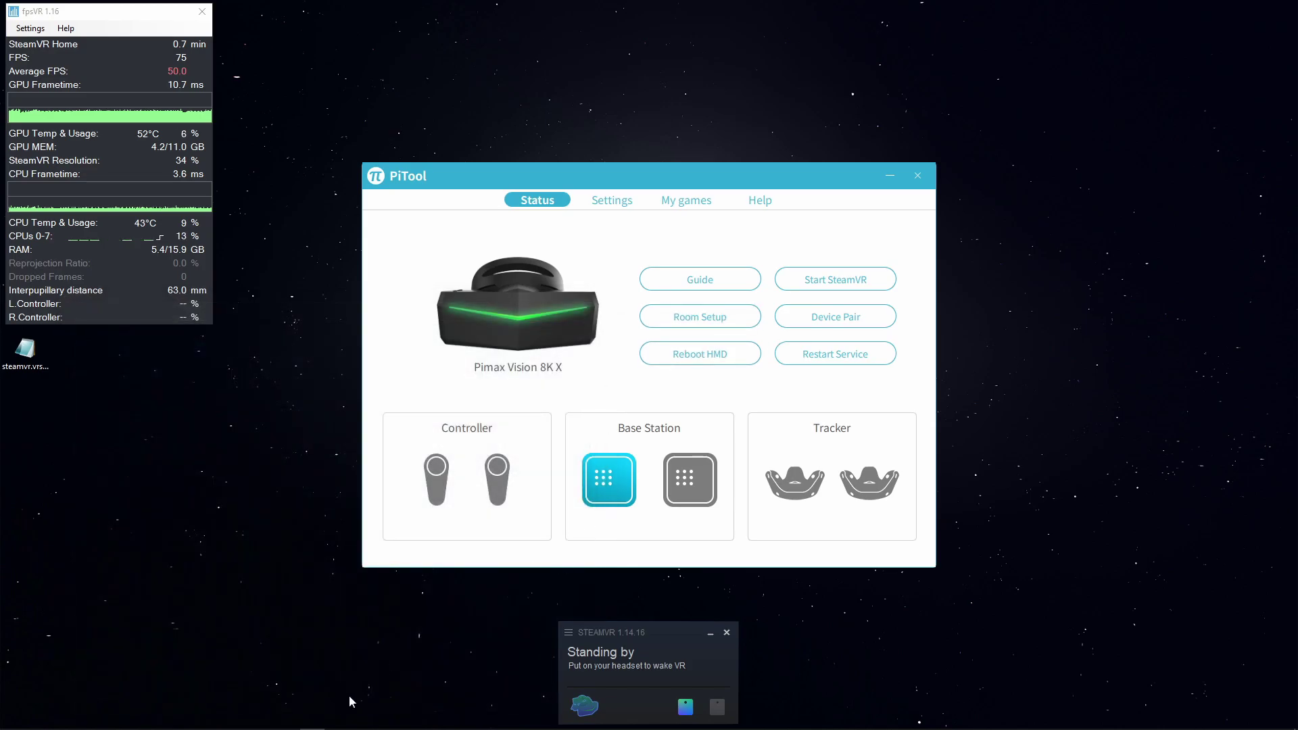
mouse_move(312, 719)
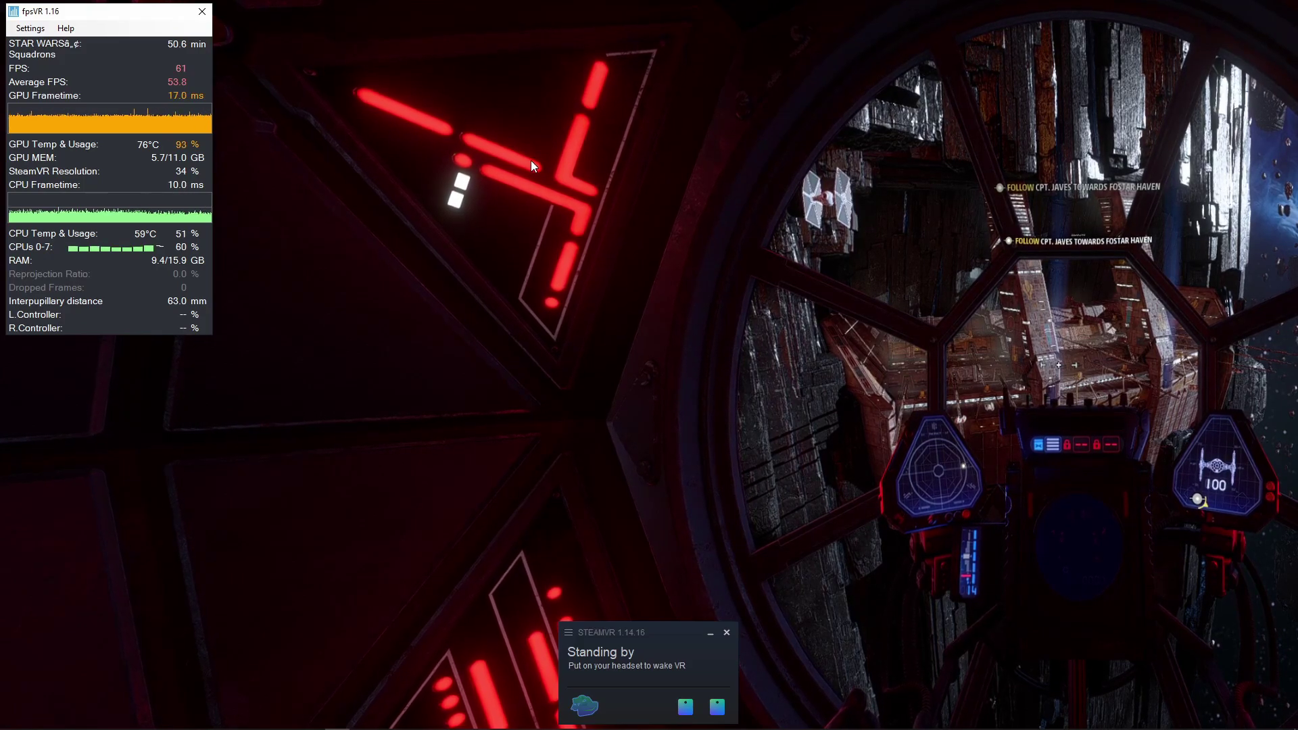
- Show fpsVR's Basic settings page and move that window to the lower left of the screen
left_click(30, 28)
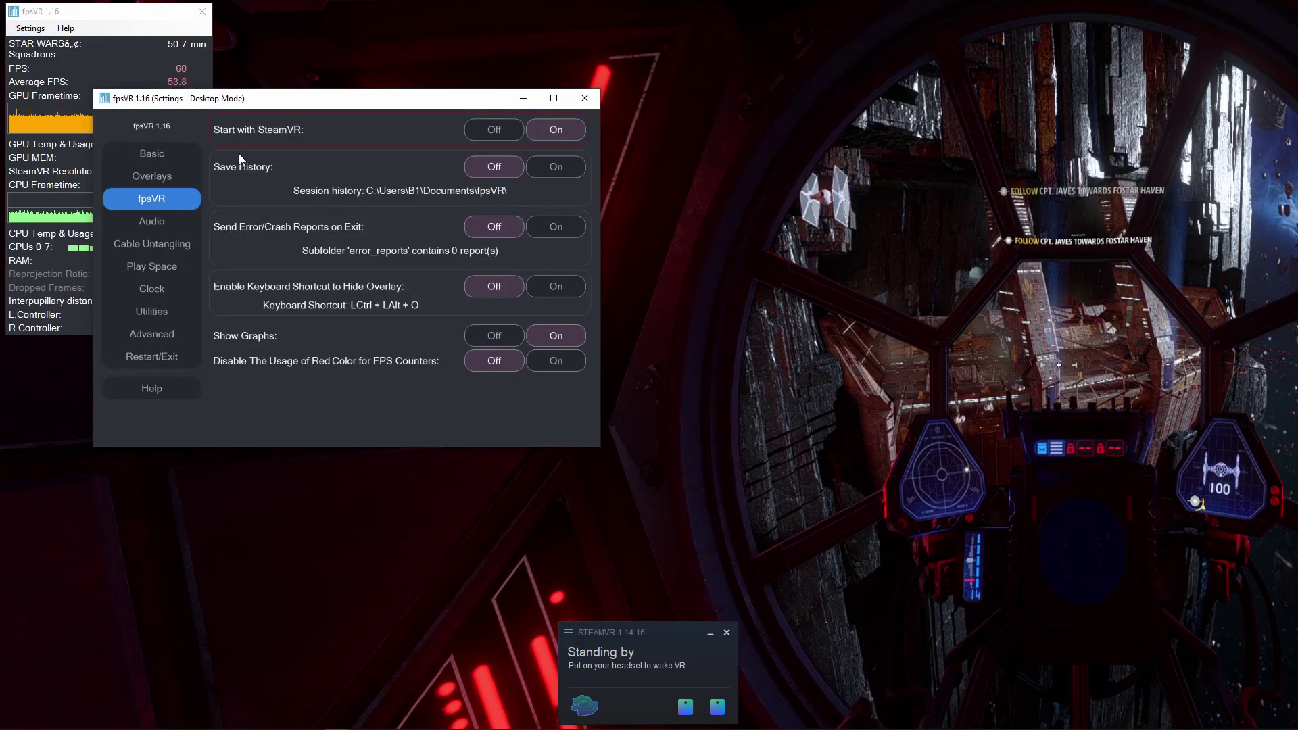
left_click(159, 158)
left_click_drag(341, 110, 253, 382)
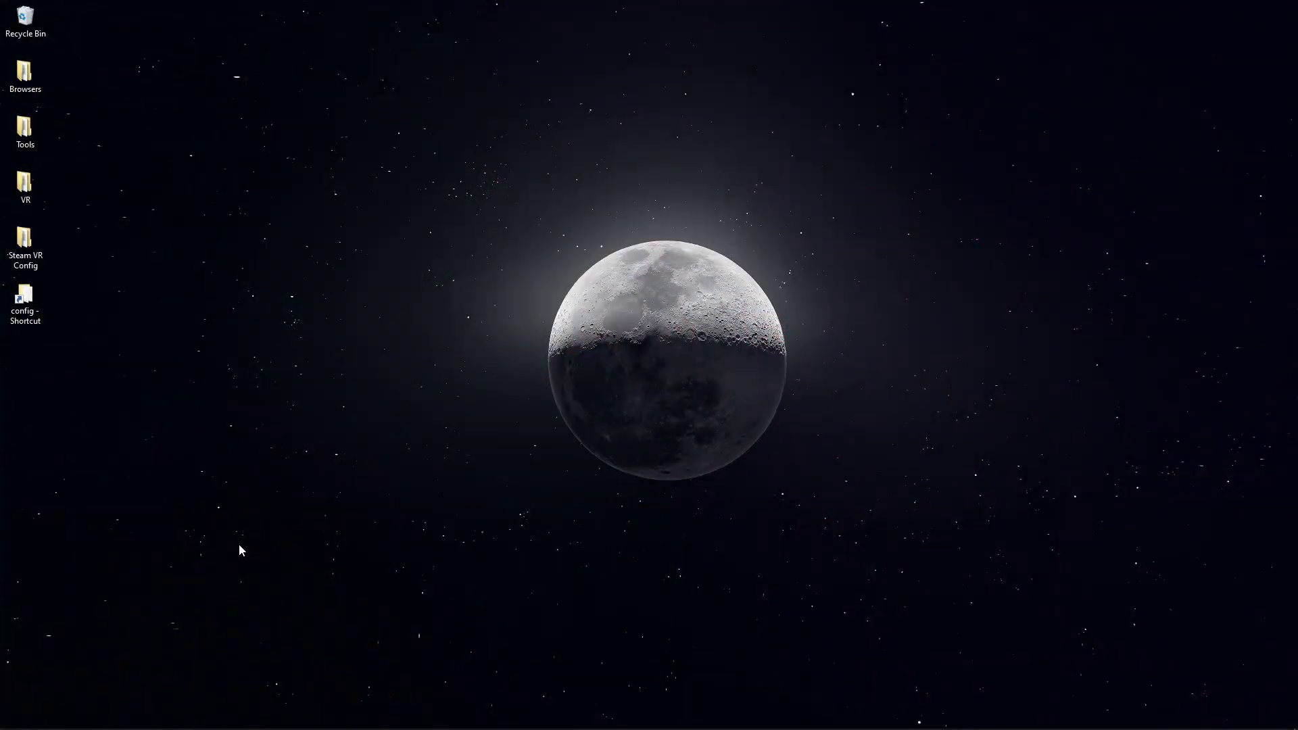
- Find Windows Update by searching 'upda', start an update check, and minimize Settings
mouse_move(45, 725)
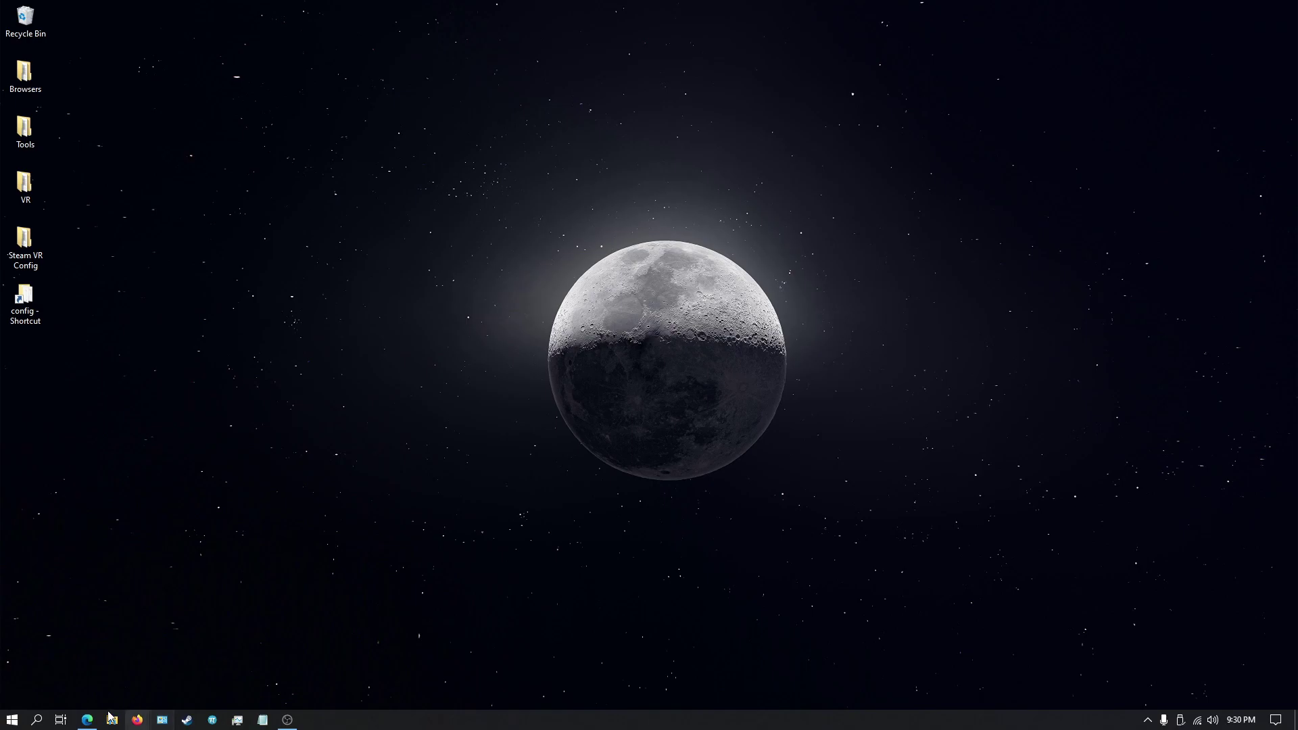
left_click(37, 720)
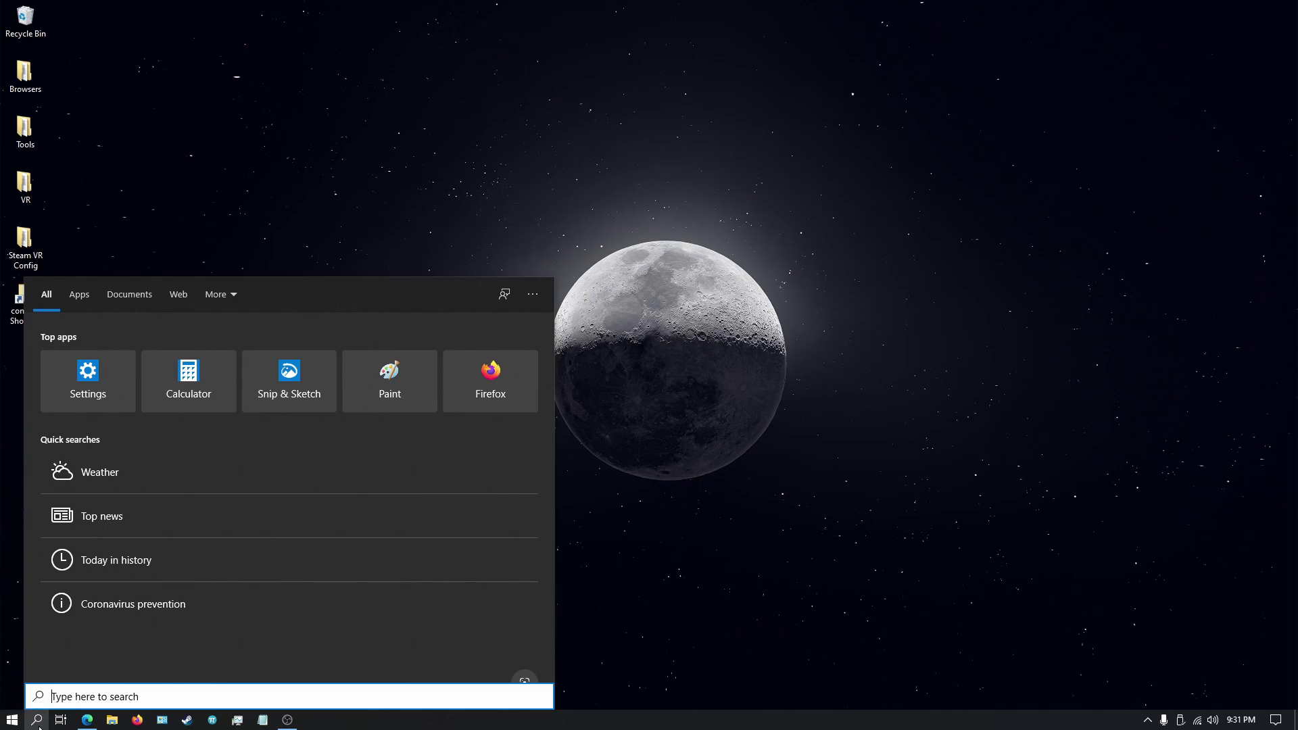
type("upda")
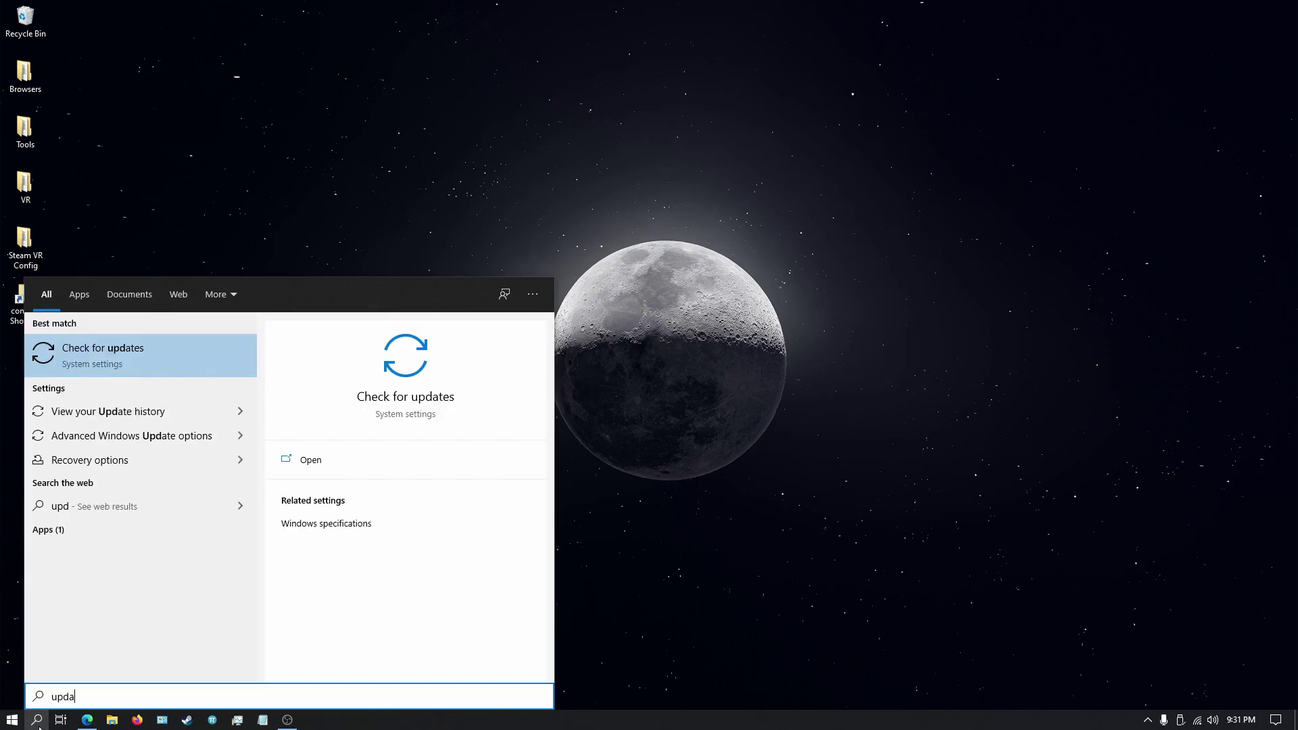
left_click(169, 362)
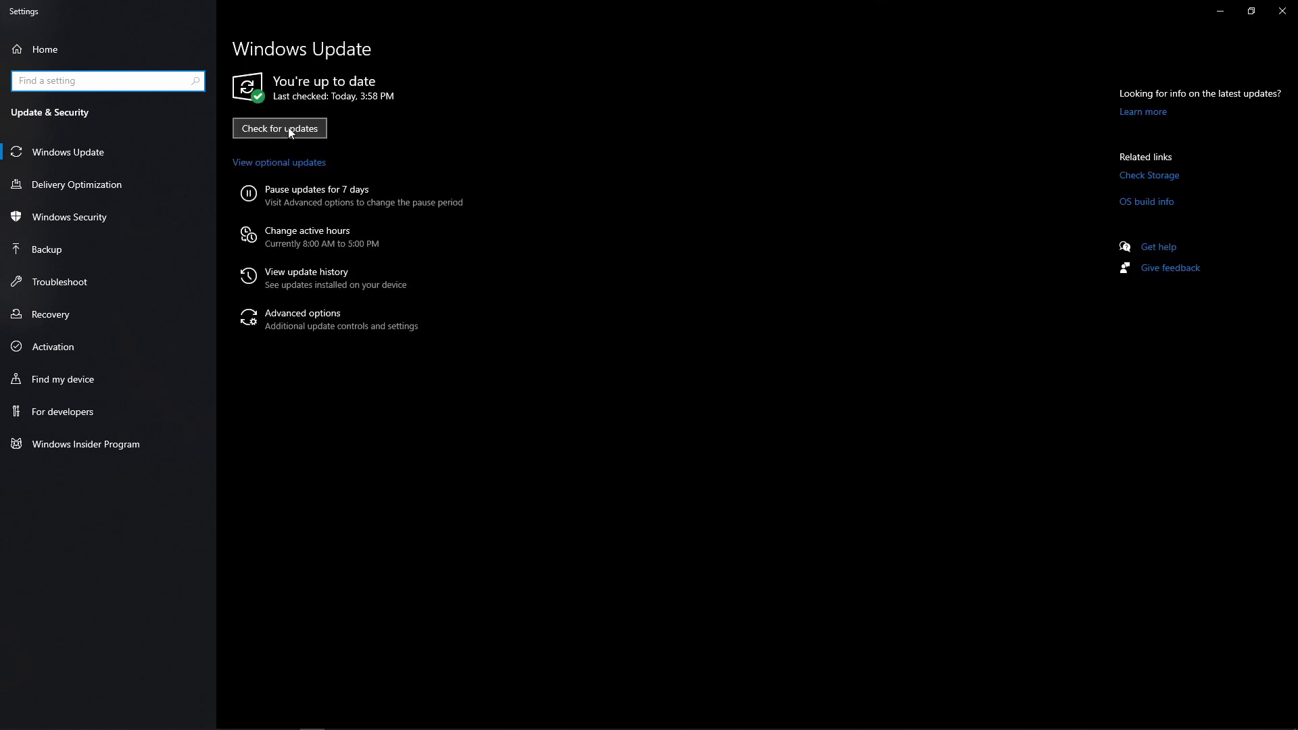
left_click(288, 128)
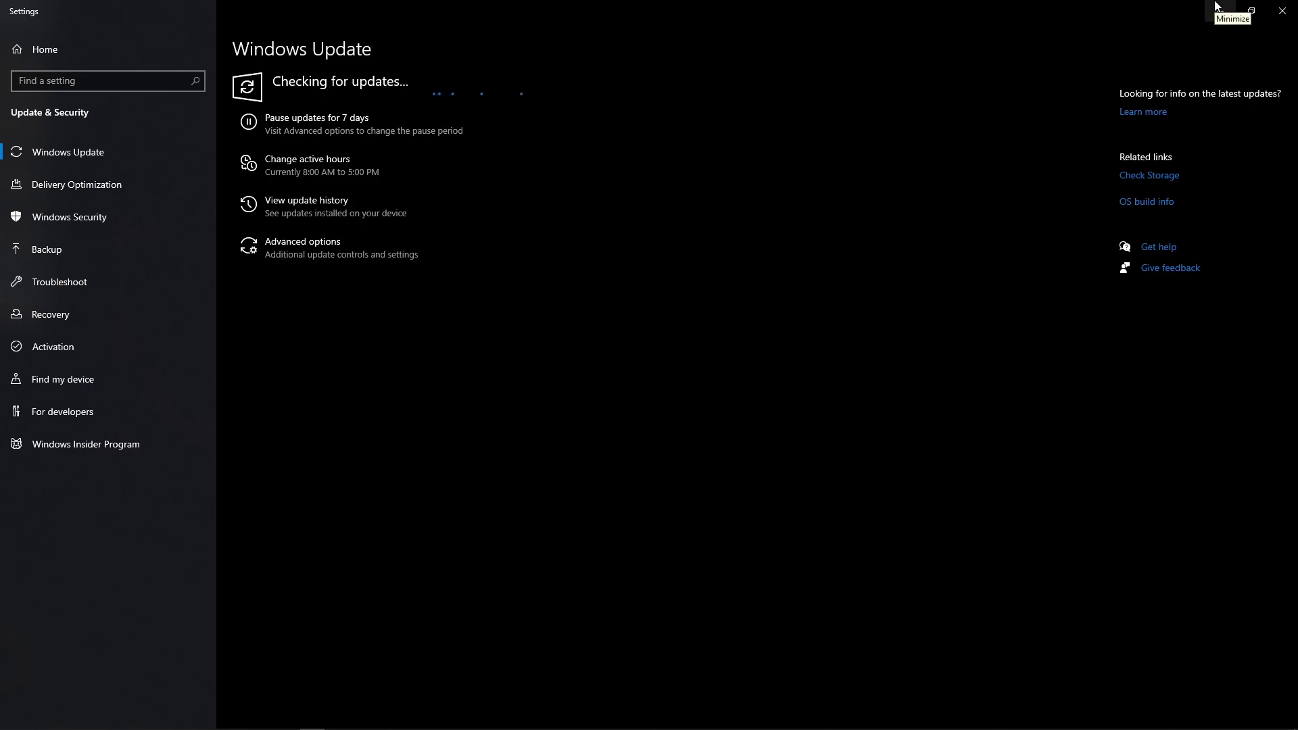
left_click(1216, 7)
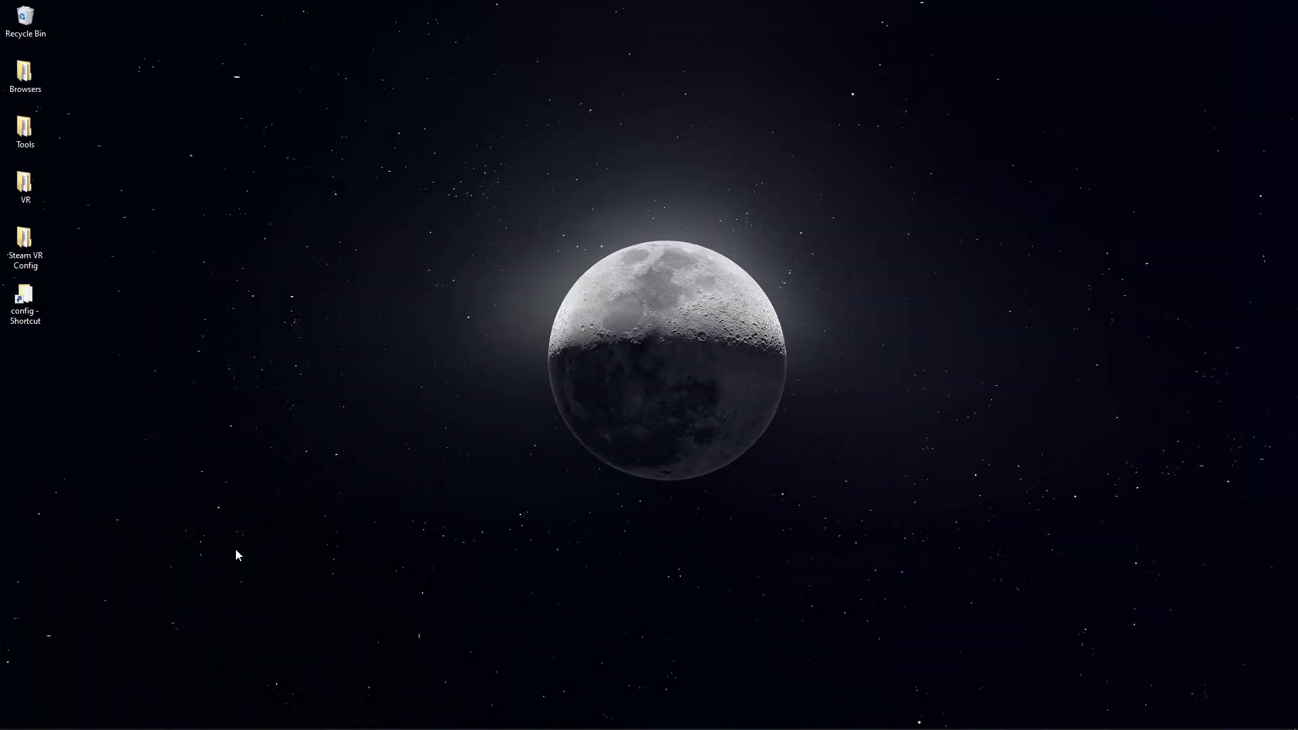
- Reload the NVIDIA driver search page in the browser and choose the GeForce 10 Series product series
mouse_move(135, 725)
left_click(87, 719)
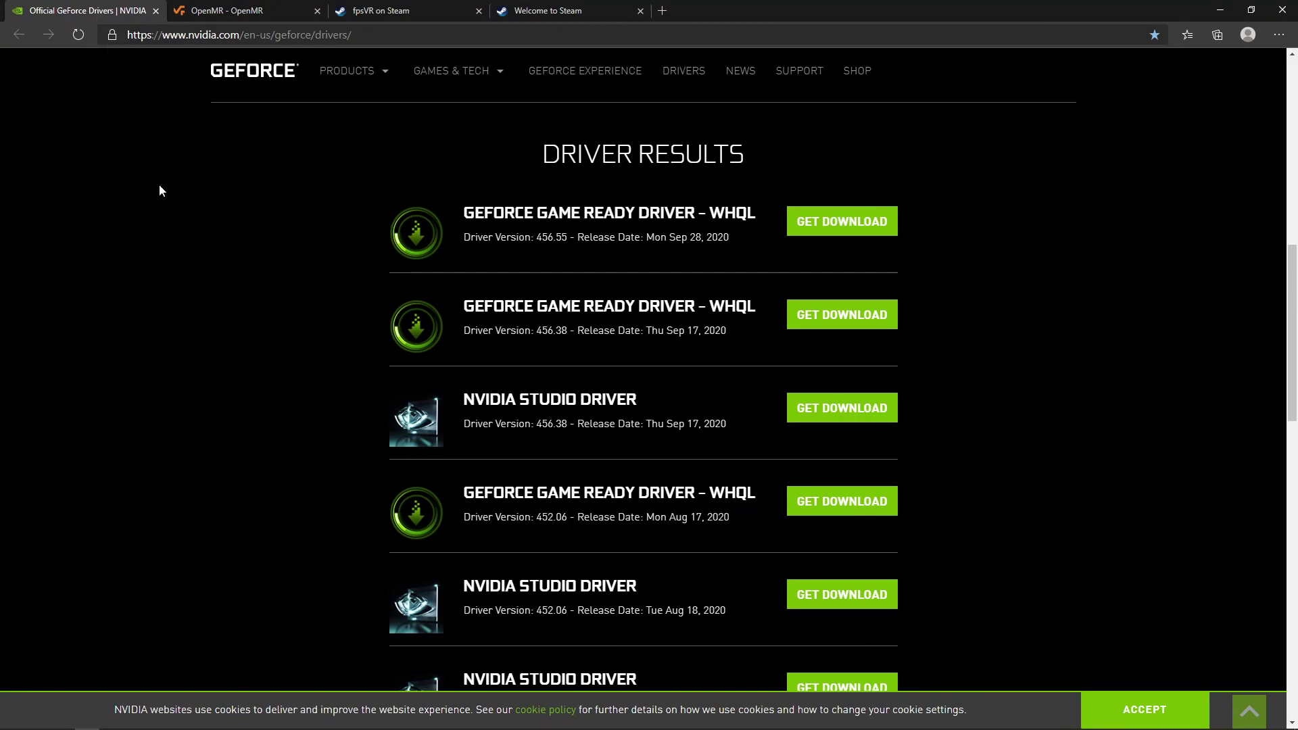
key("F5")
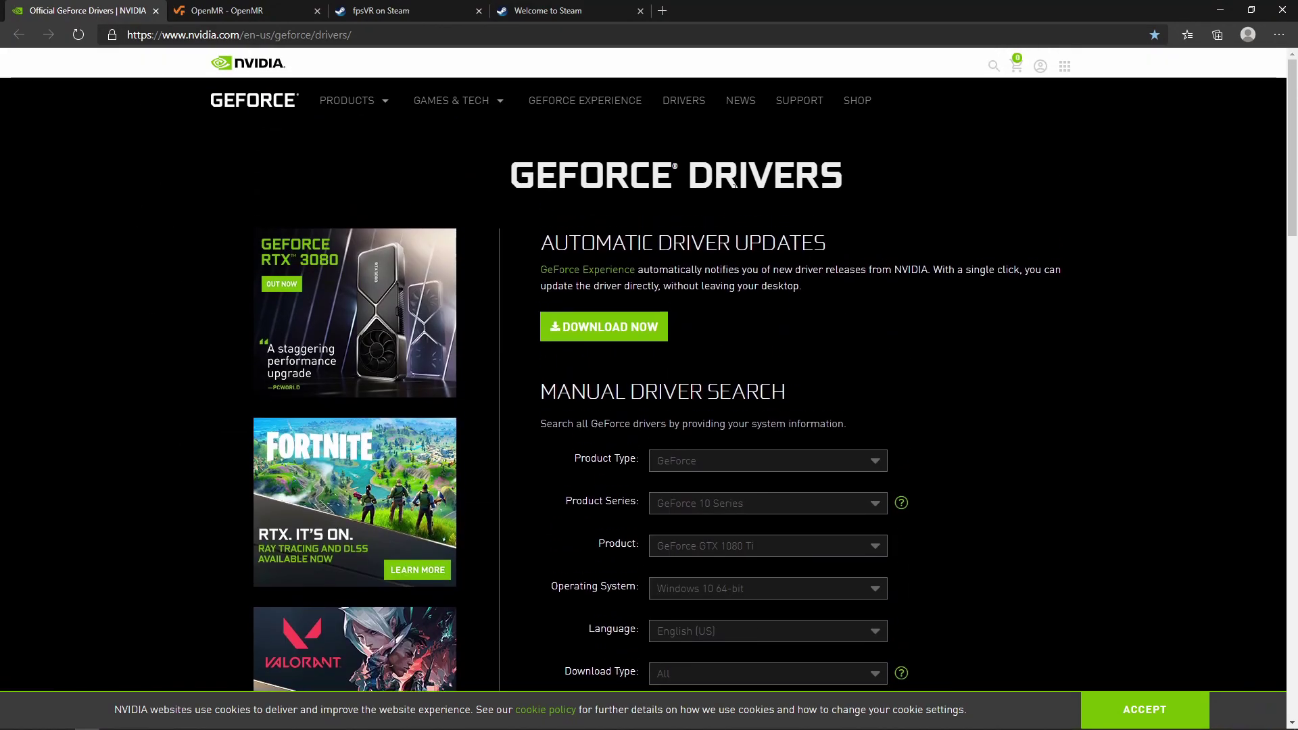
left_click(388, 36)
key("Return")
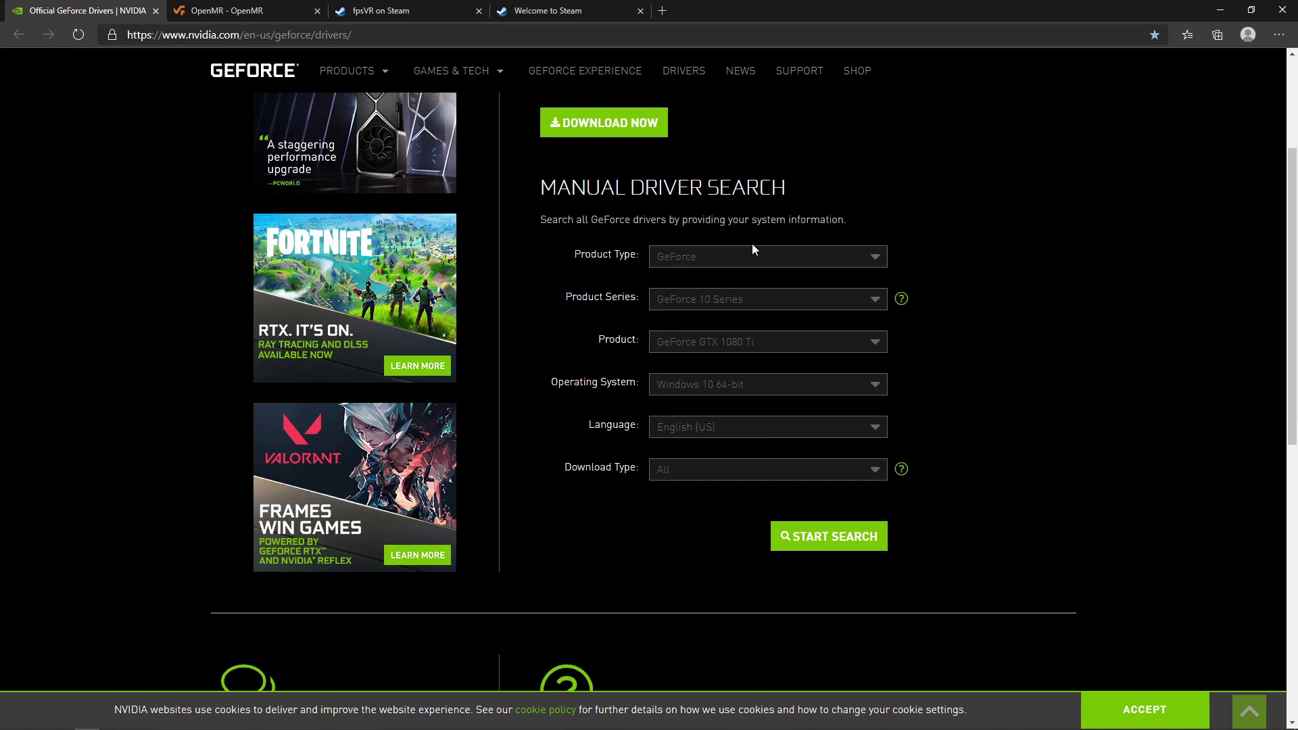
left_click(735, 304)
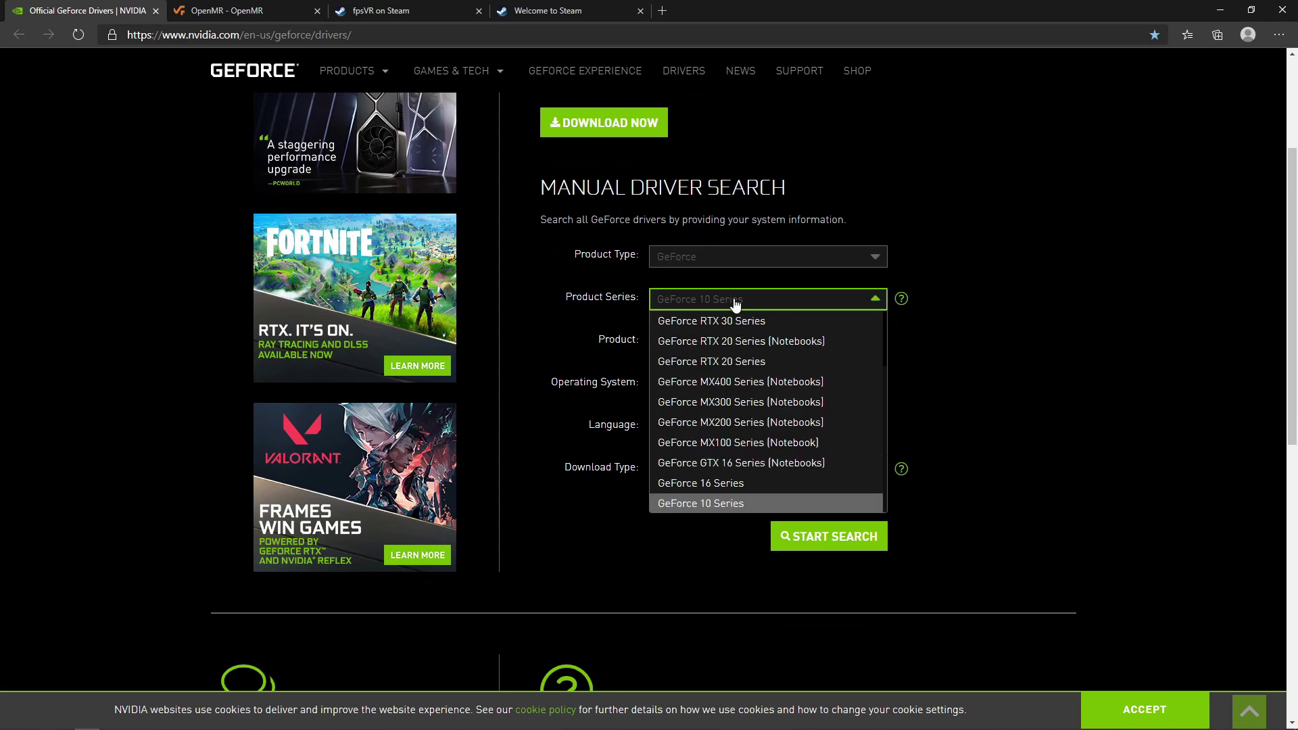
left_click(745, 502)
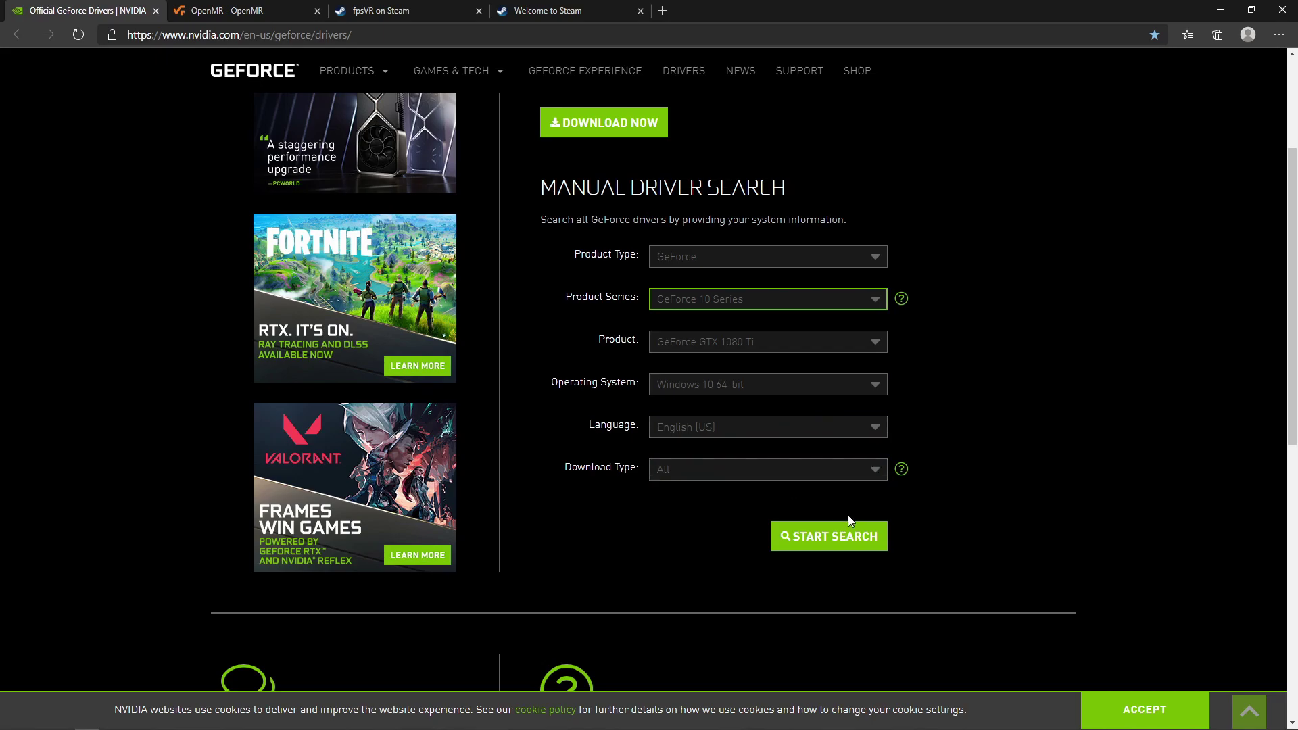
- Run the driver search and scroll down to results headed by Game Ready Driver 456.55
left_click(837, 545)
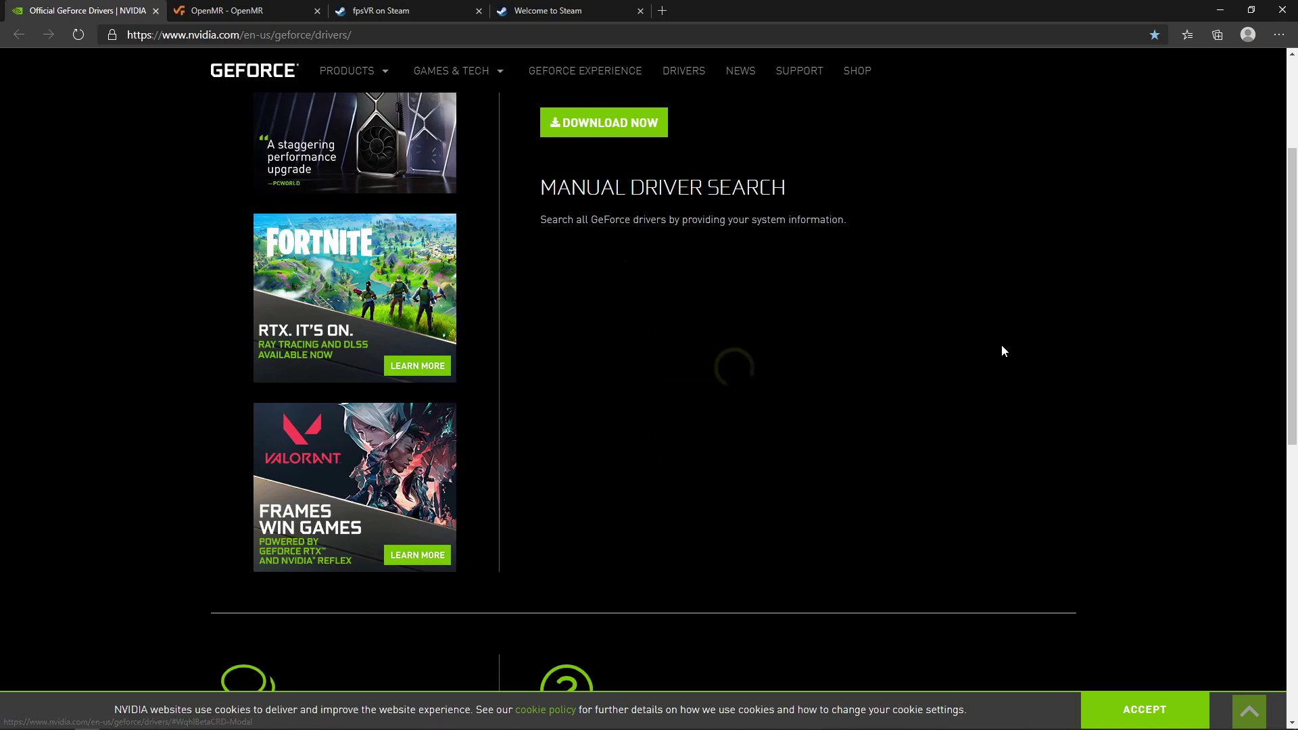
scroll(1001, 358, "down", 5)
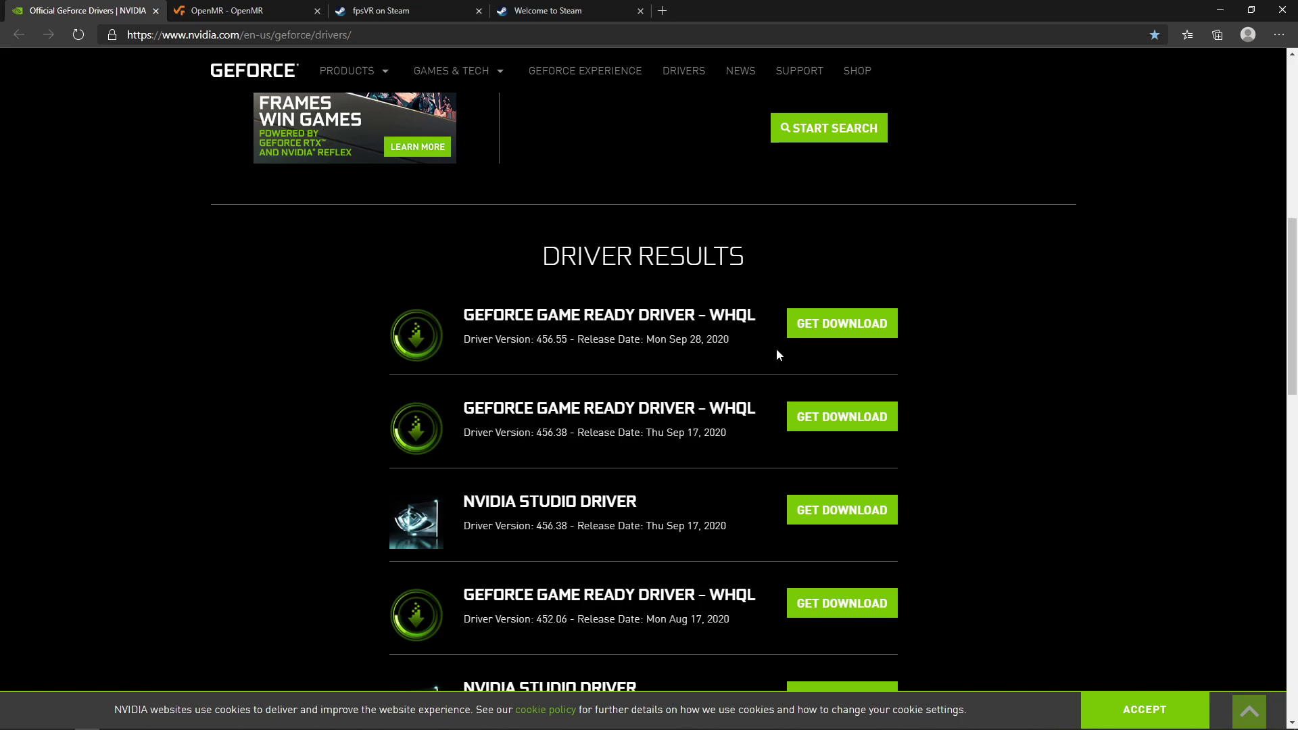
- Open NVIDIA Control Panel from the desktop context menu to read the GTX 1080 Ti driver version
left_click(1220, 10)
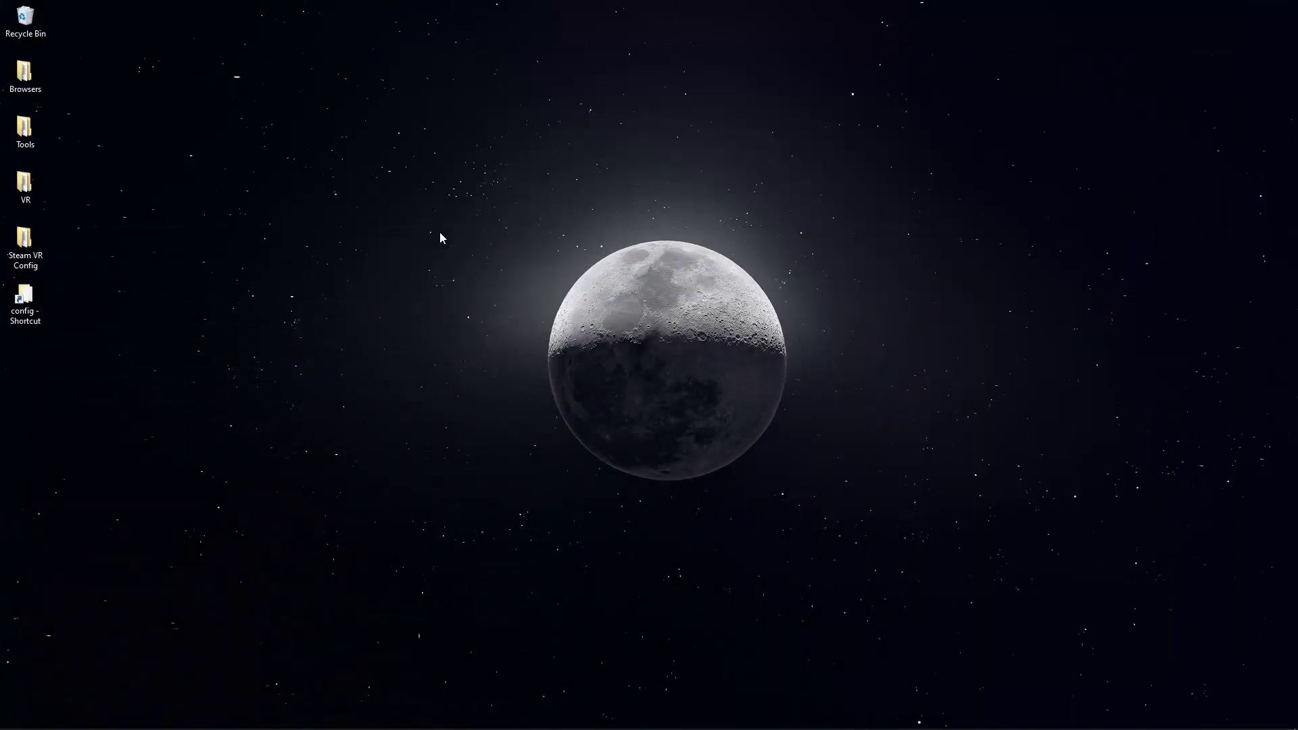
right_click(441, 194)
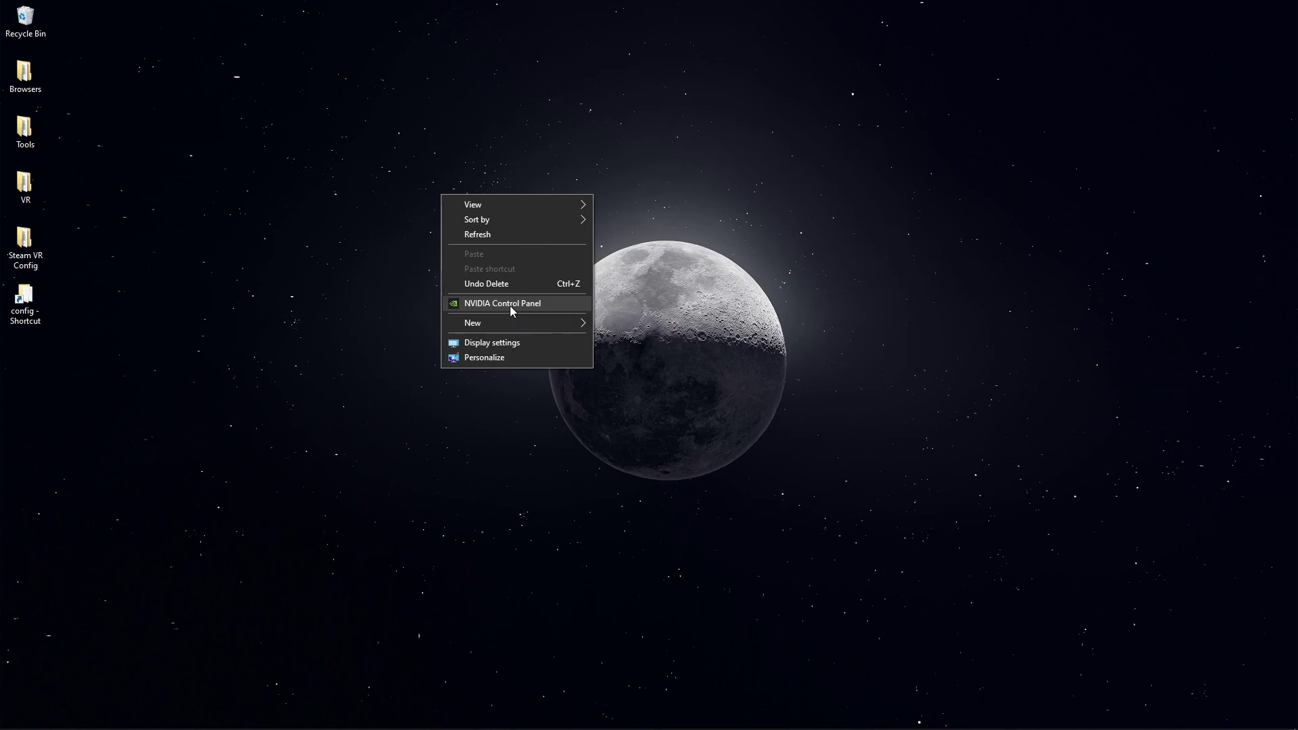
left_click(509, 305)
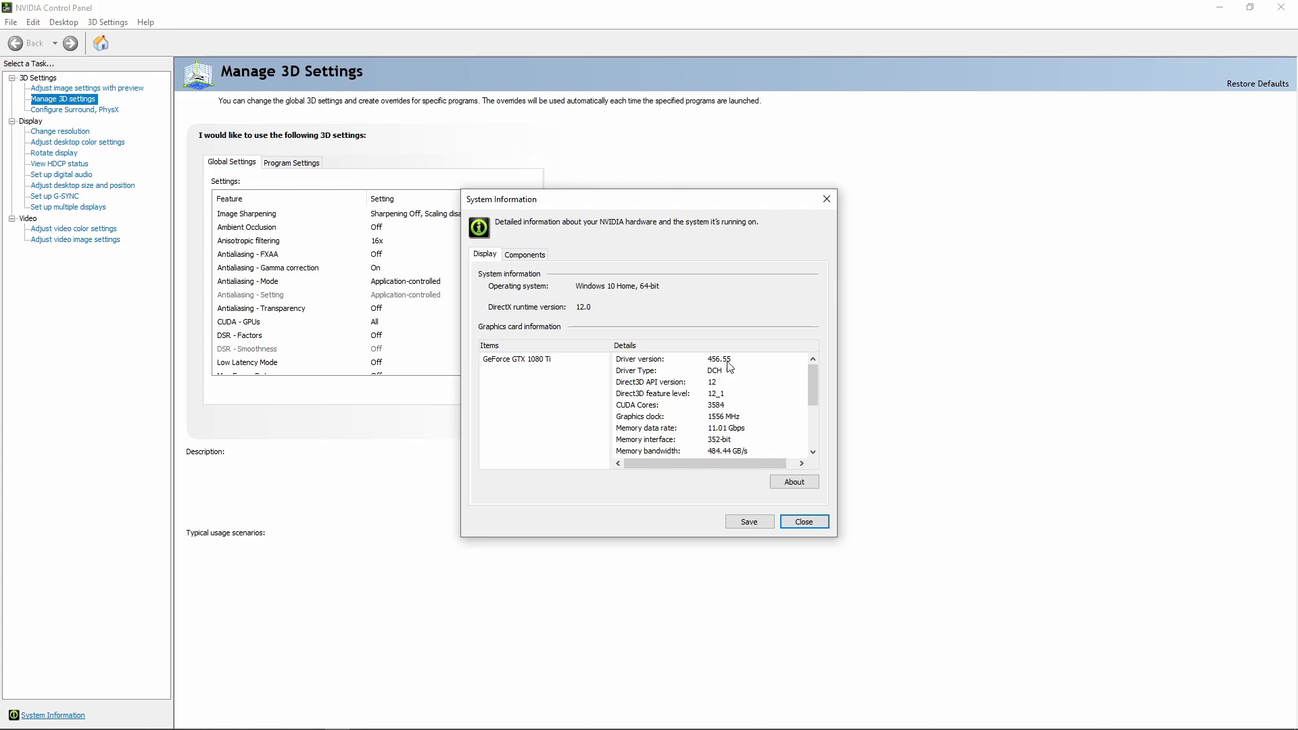
mouse_move(95, 727)
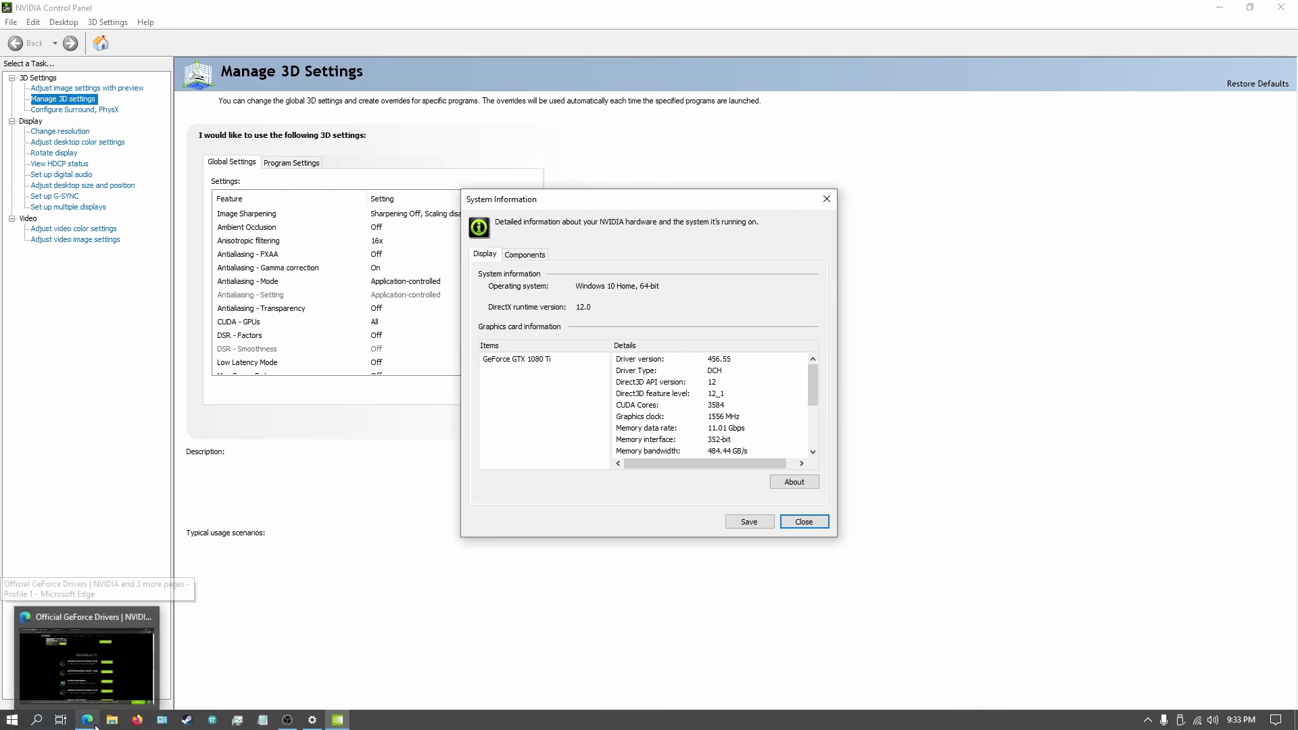
- Compare the NVIDIA driver results listing 456.55 as newest, then return to the desktop
left_click(88, 652)
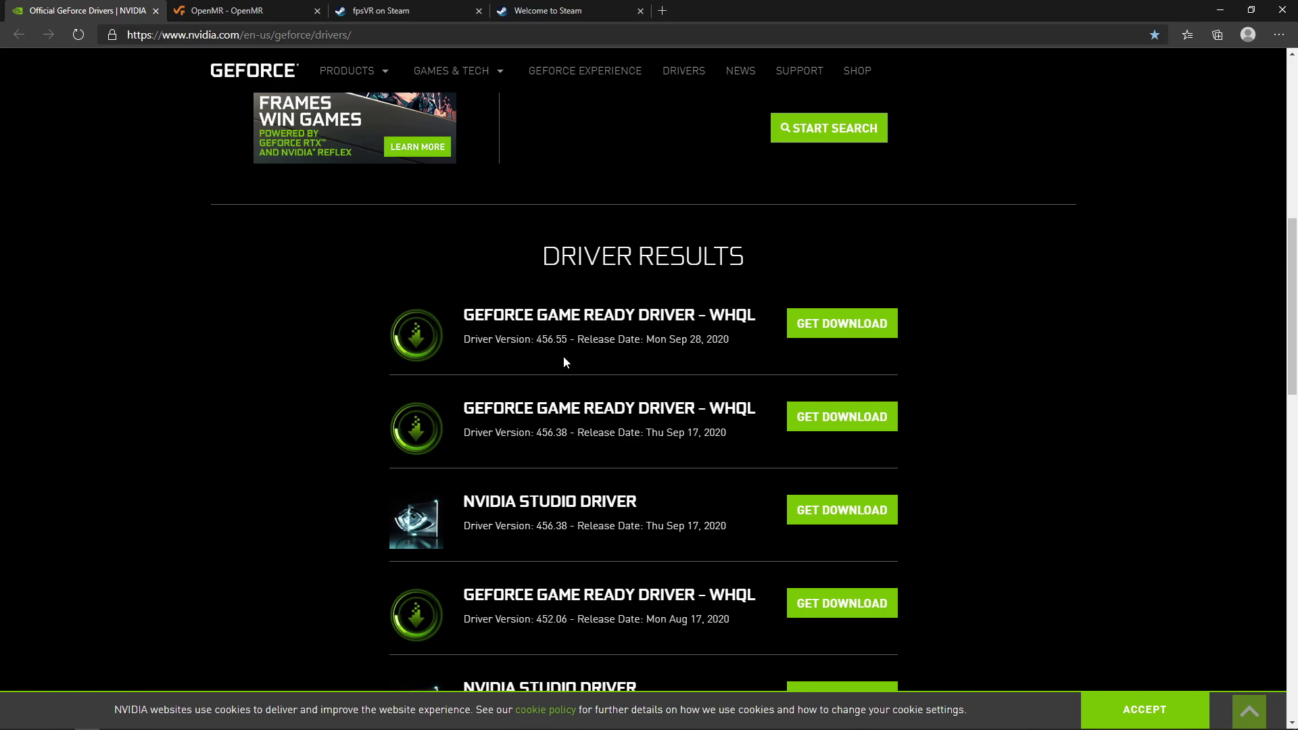
key("super+d")
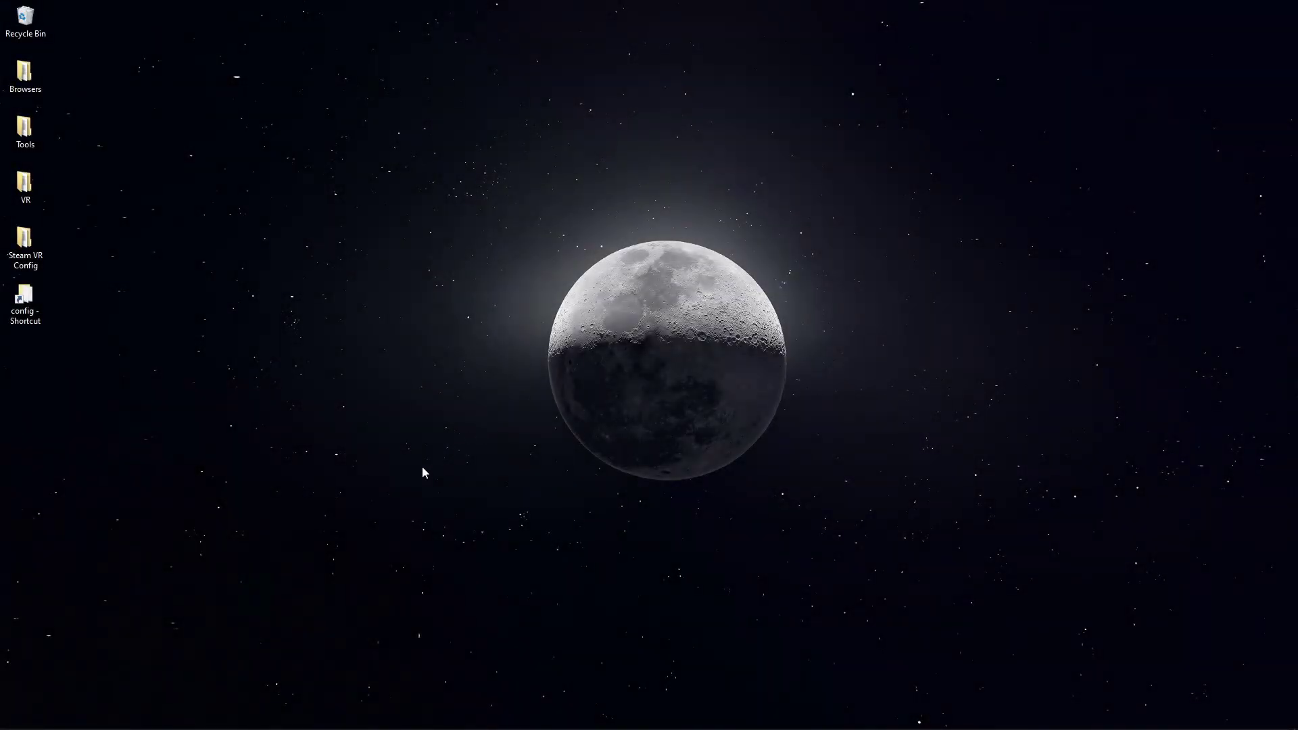
- Open the Pitool & Firmware Links topic in the OpenMR forum's Pitool category
mouse_move(314, 721)
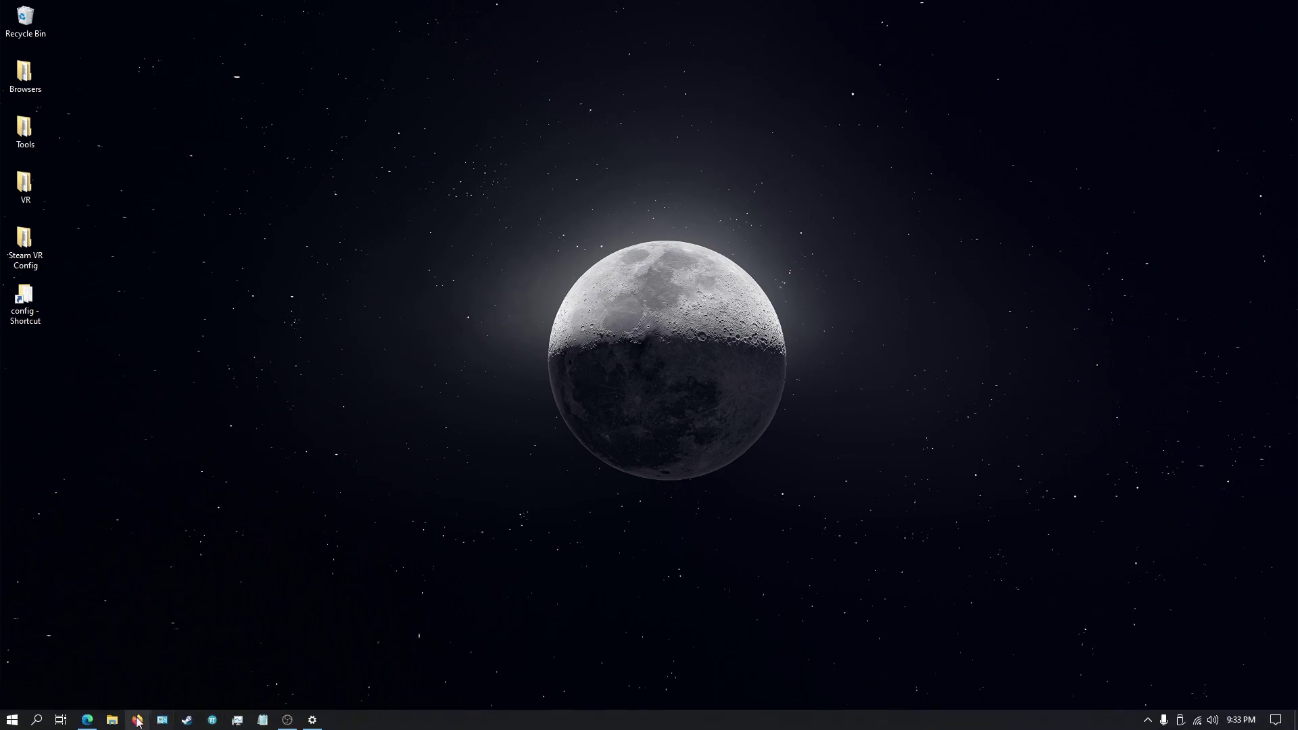
left_click(87, 720)
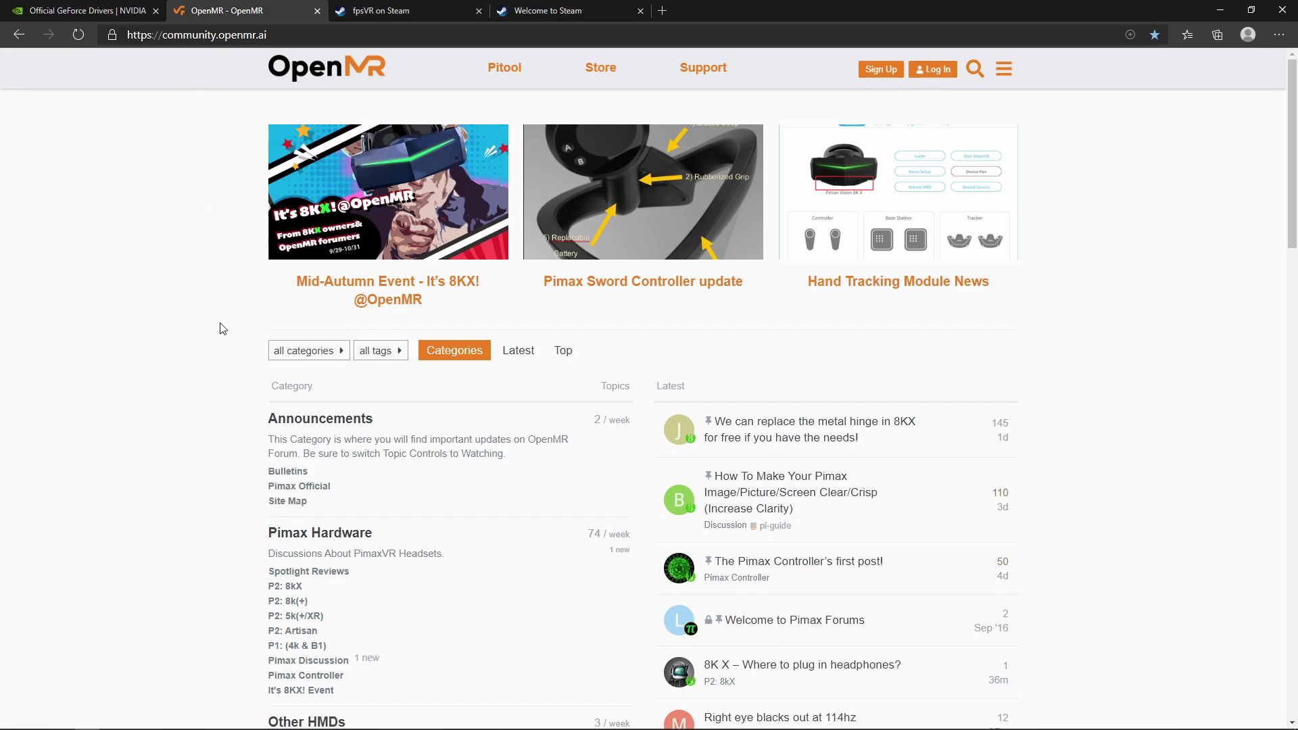
scroll(220, 327, "down", 3)
scroll(220, 328, "down", 5)
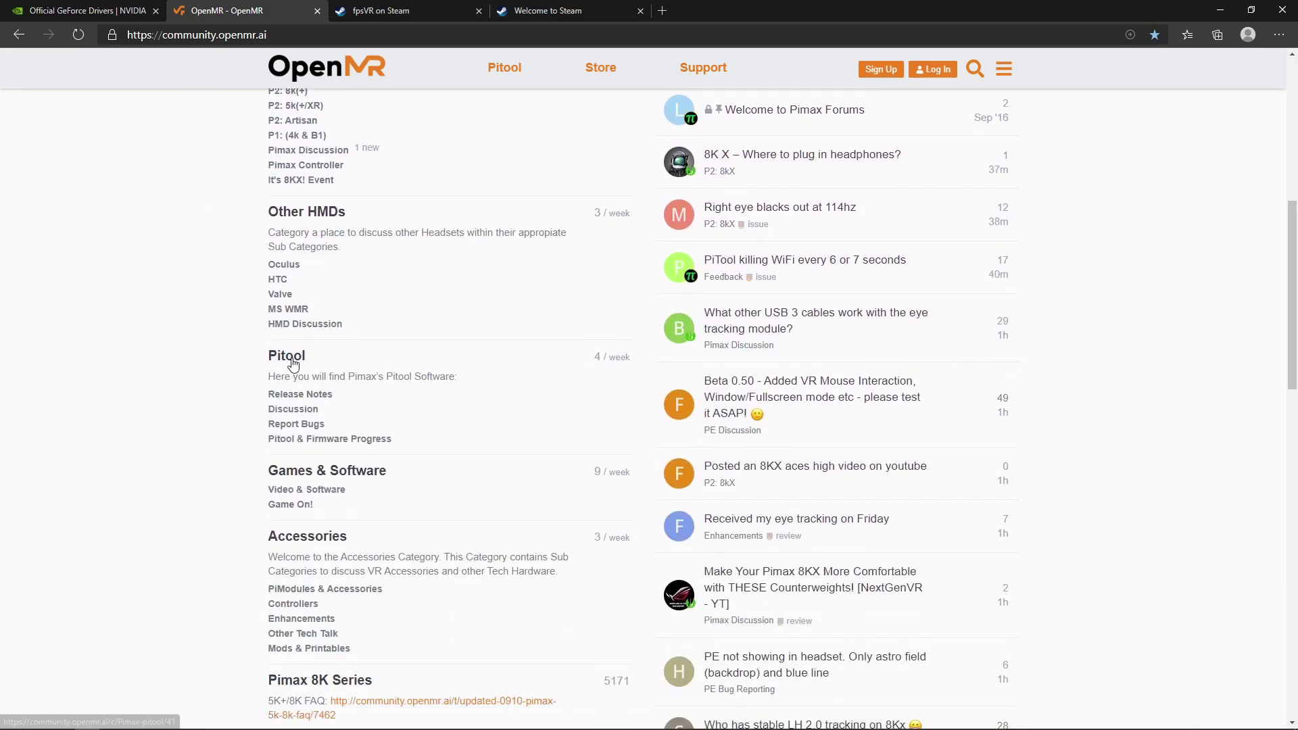
left_click(295, 363)
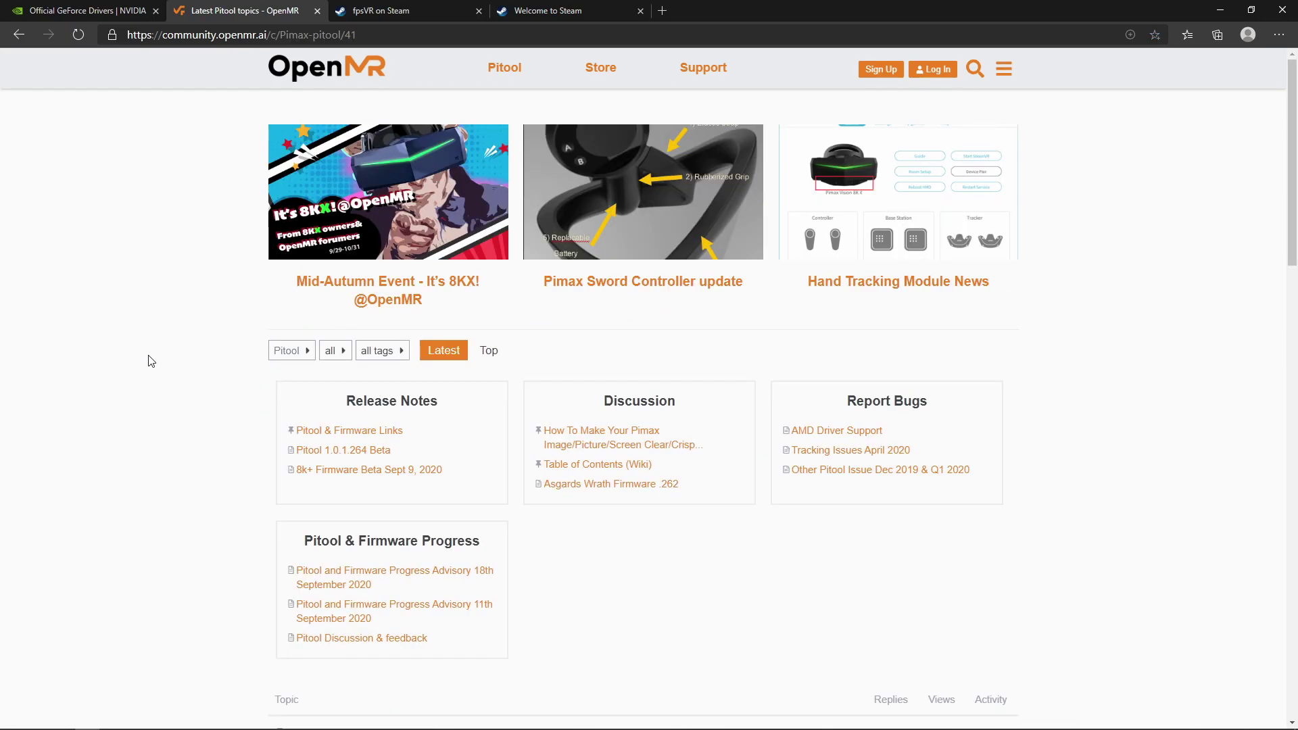
left_click(358, 433)
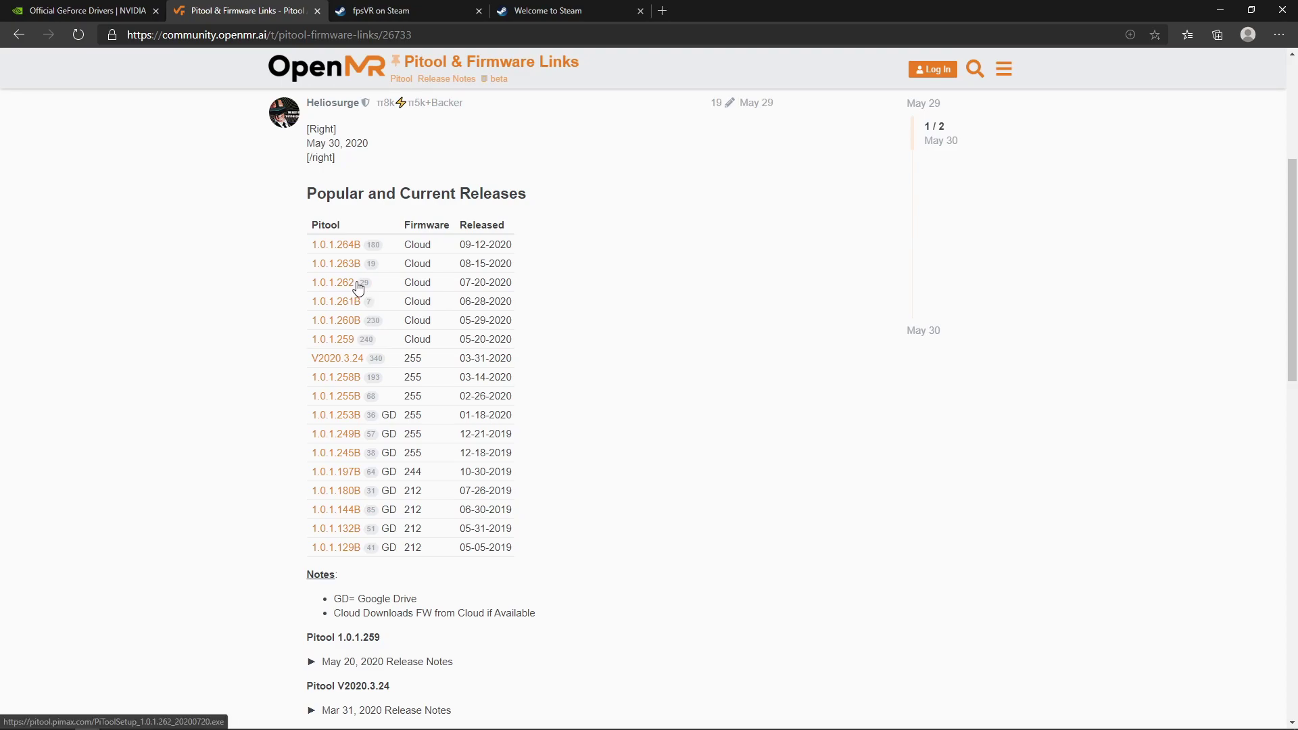
- Compare PiTool V1.0.1.262 against the forum's release list and check for newer headset firmware
left_click(1220, 10)
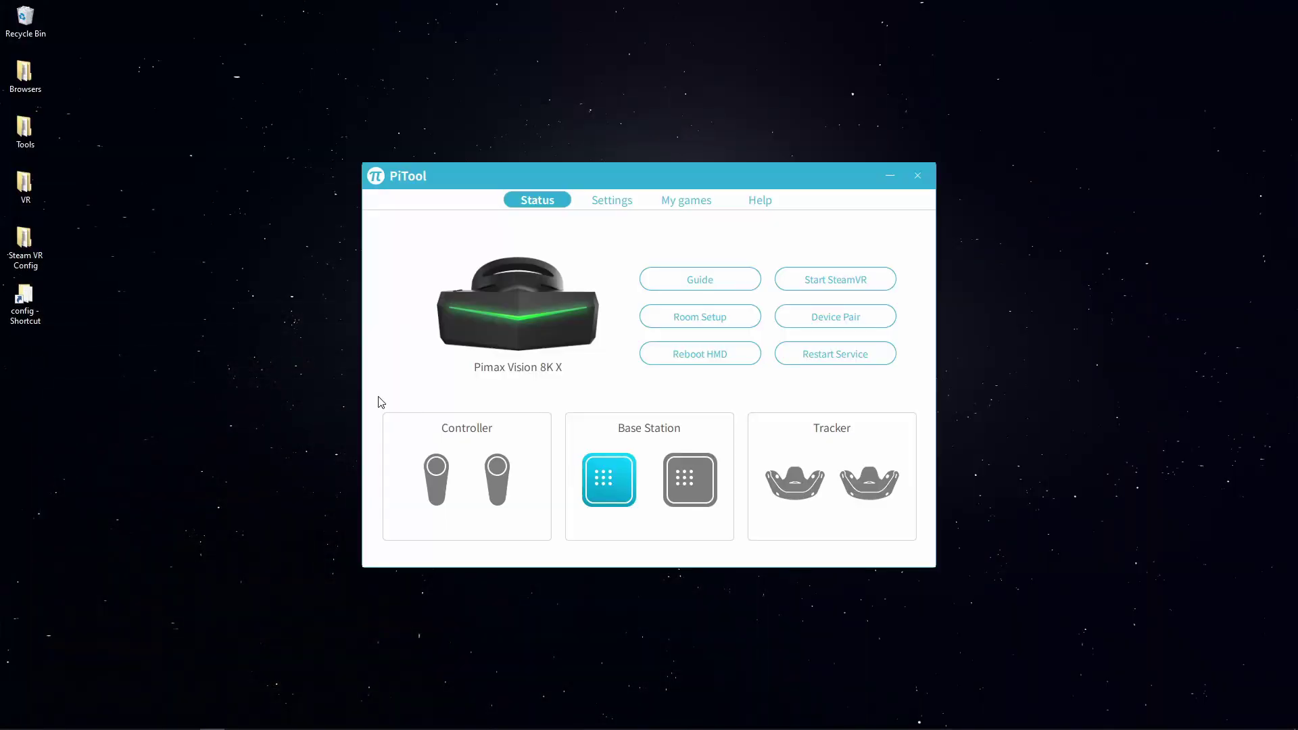
left_click(606, 206)
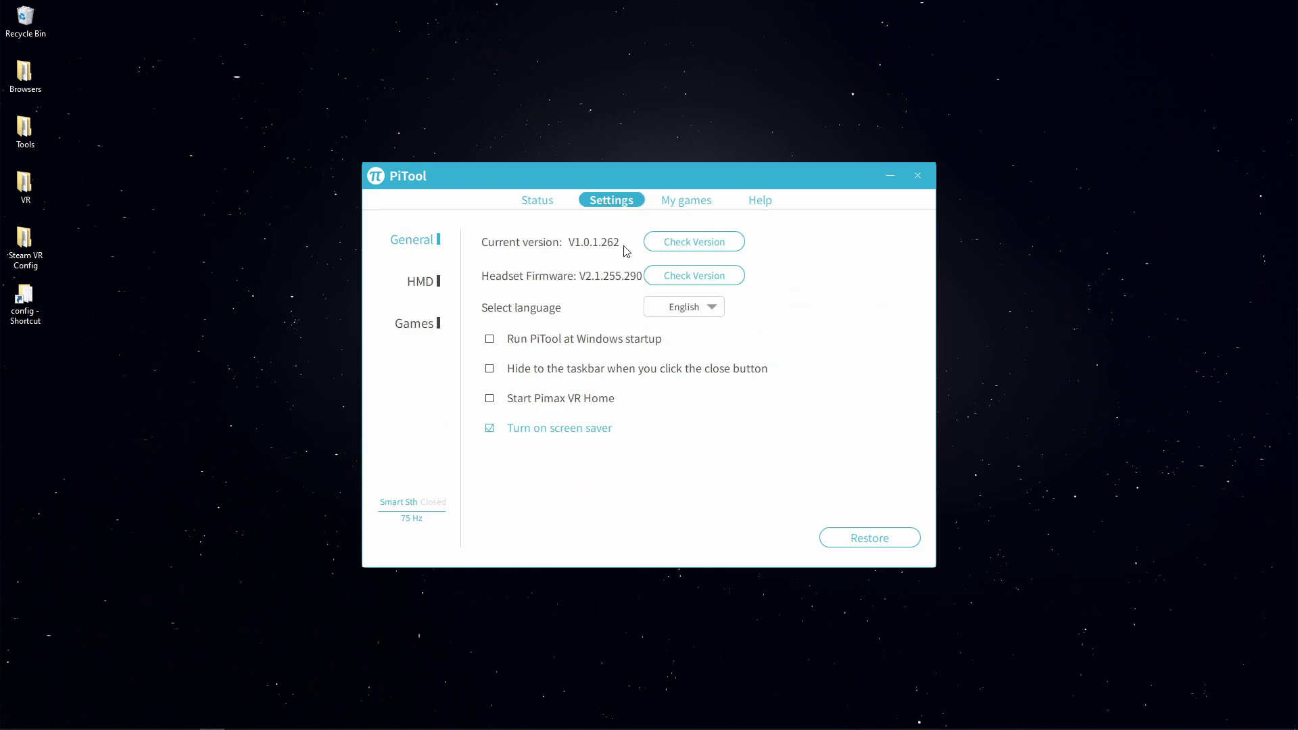
left_click(87, 724)
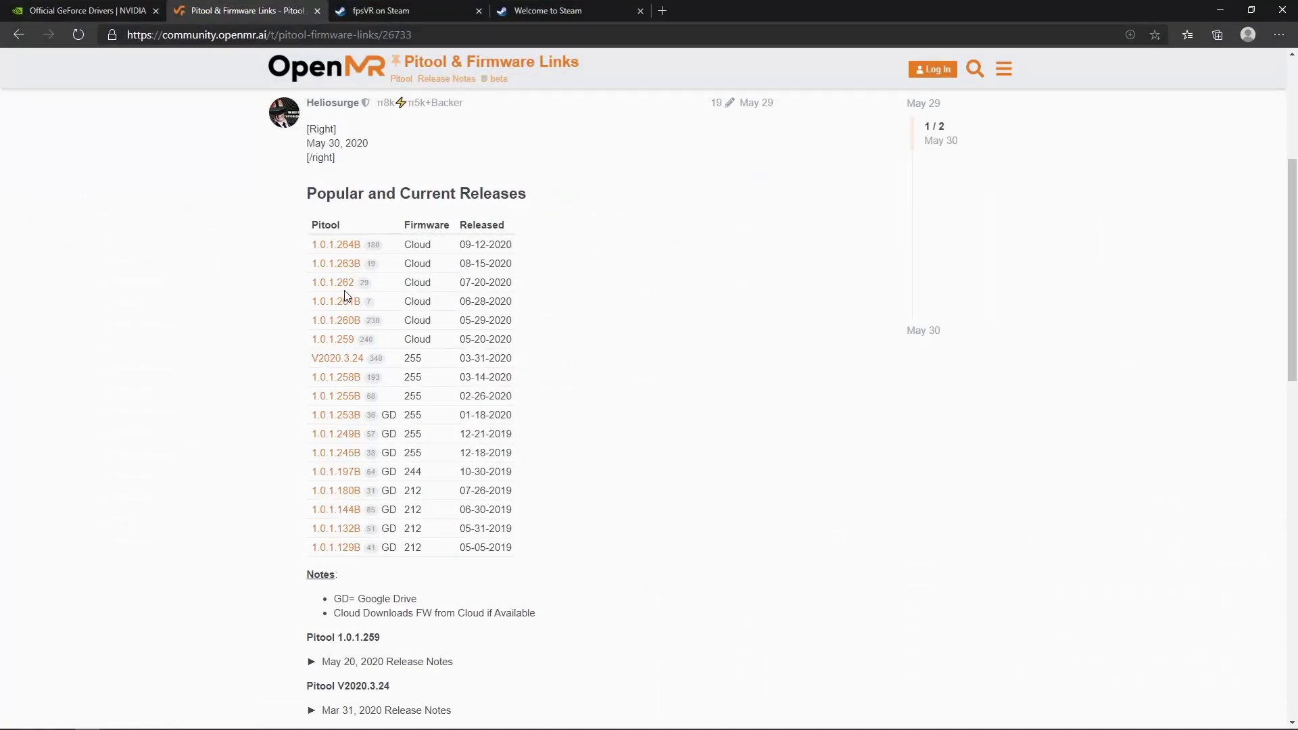
left_click(1220, 10)
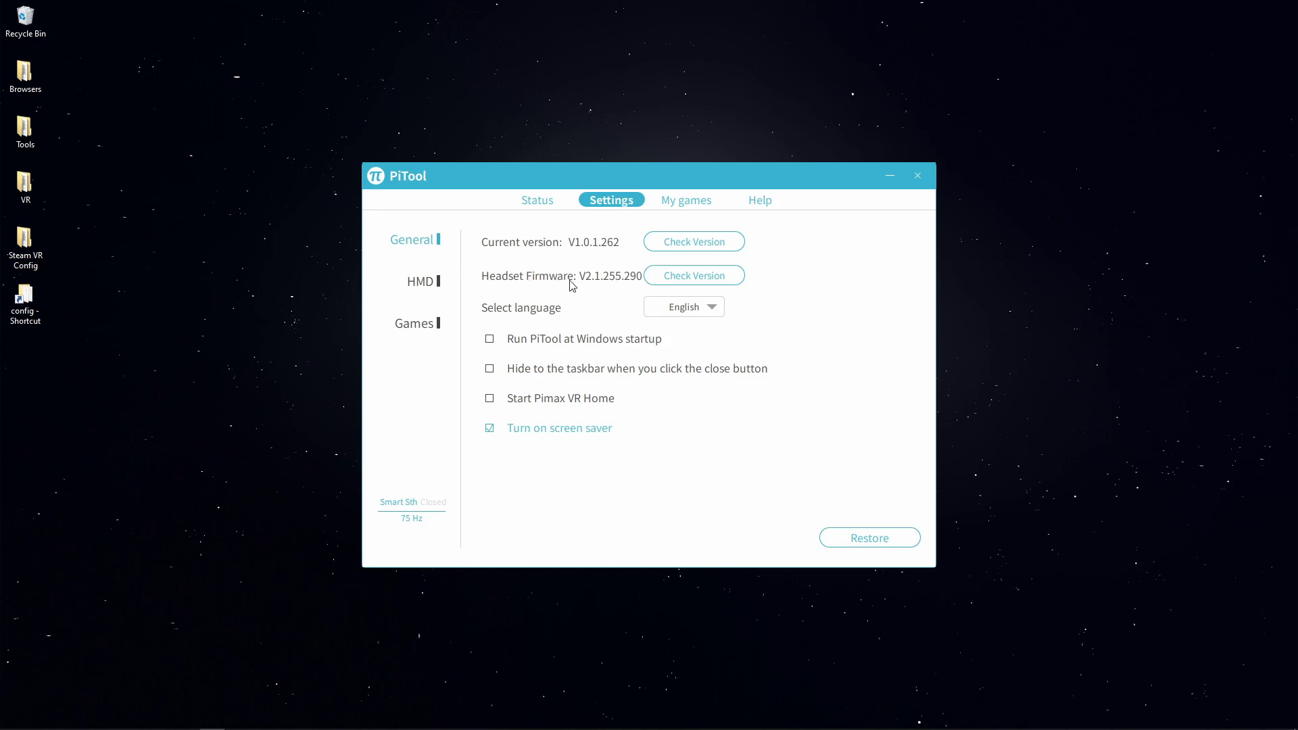
left_click(693, 283)
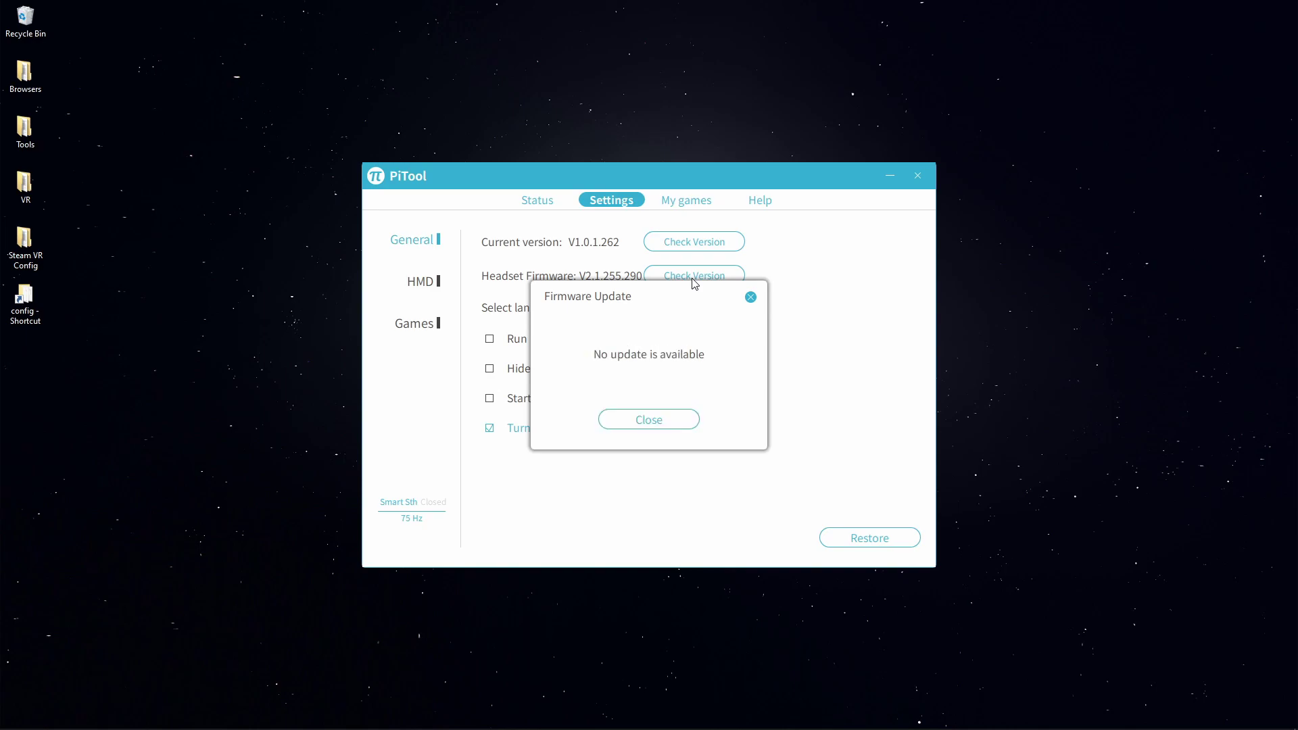
- Close PiTool, then apply NVIDIA's global Power management mode as Prefer maximum performance
left_click(649, 420)
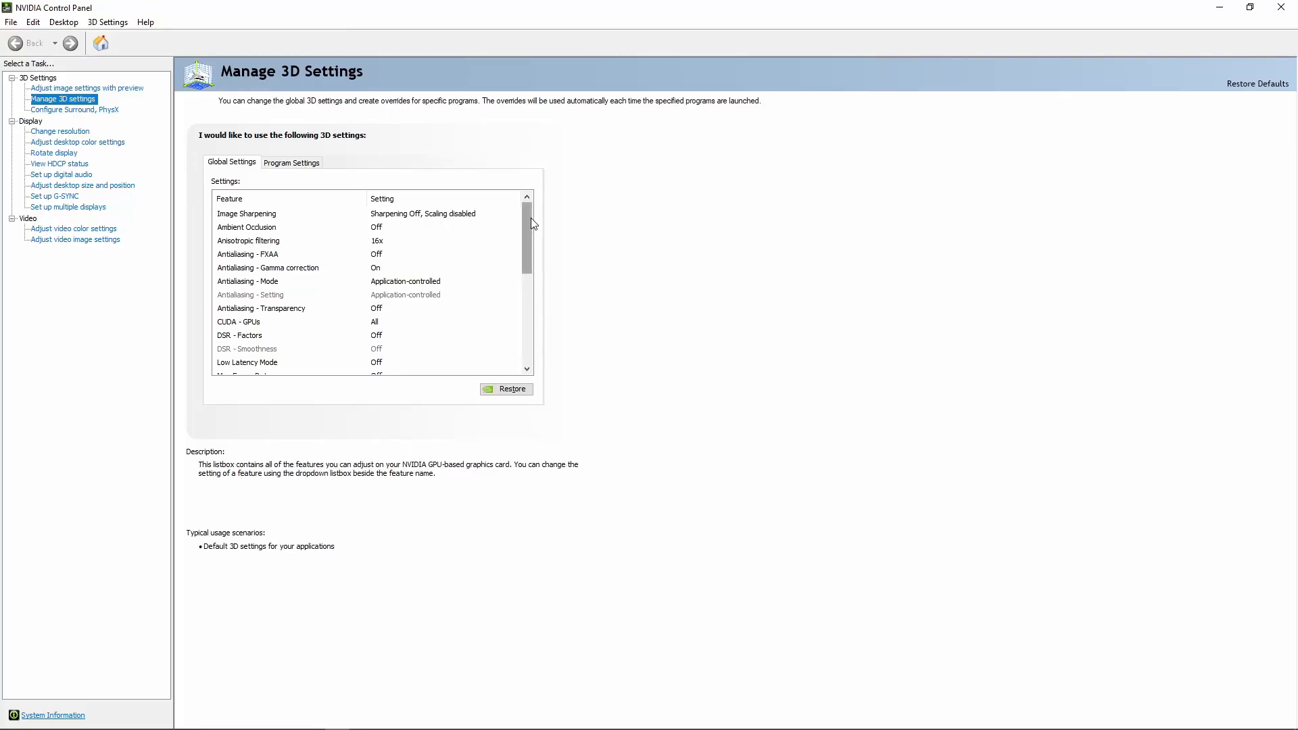
left_click_drag(530, 220, 545, 288)
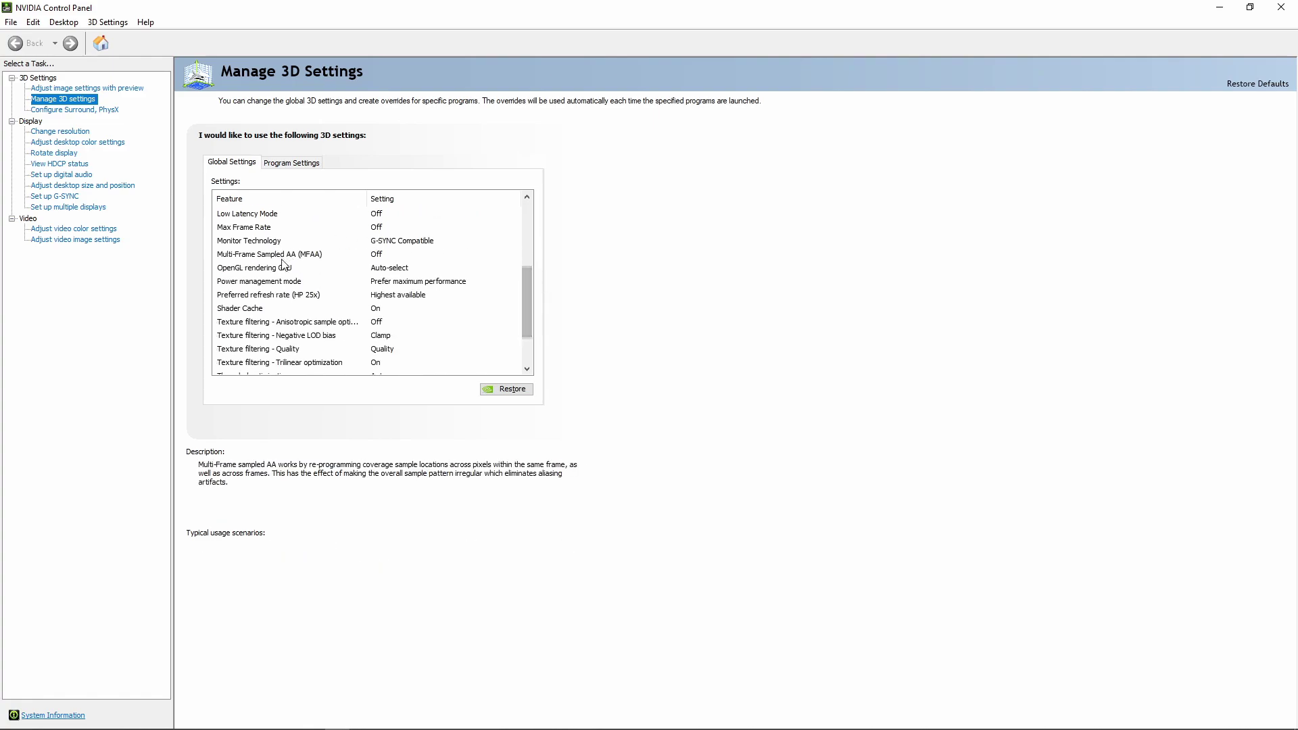
left_click(399, 287)
left_click(398, 287)
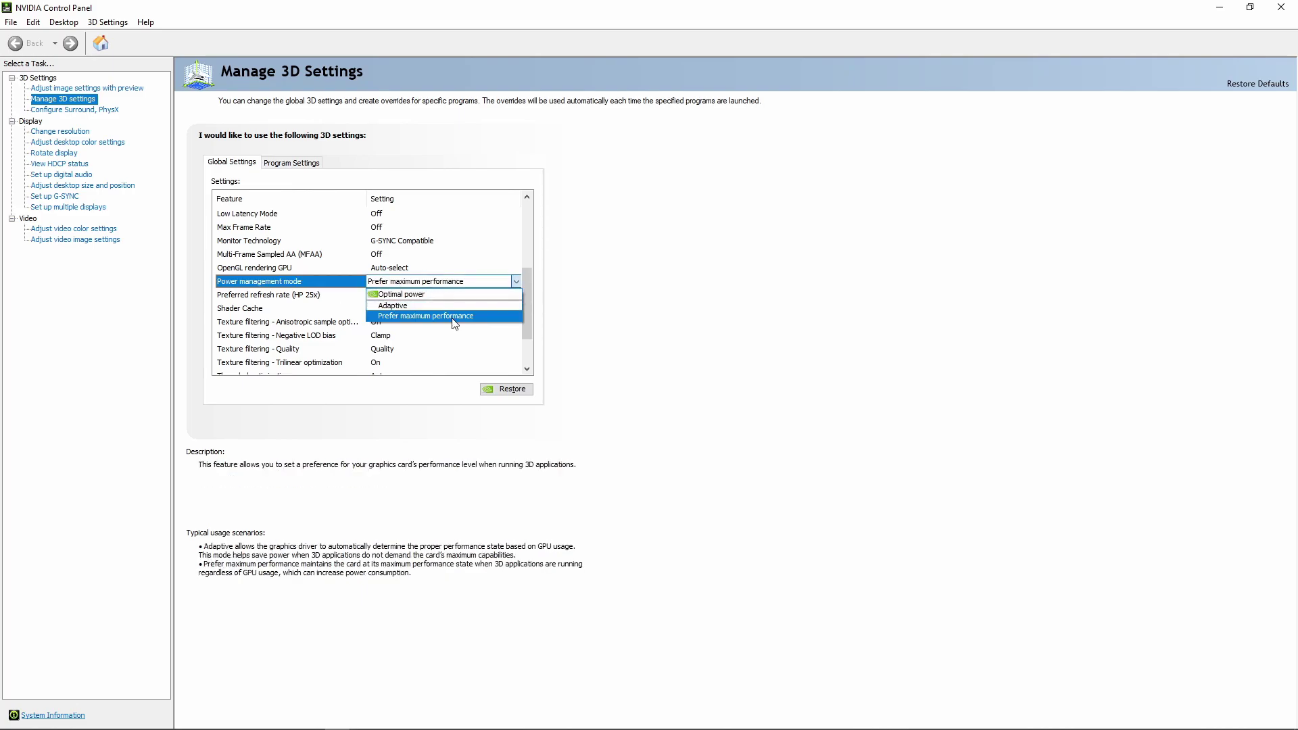
left_click(456, 317)
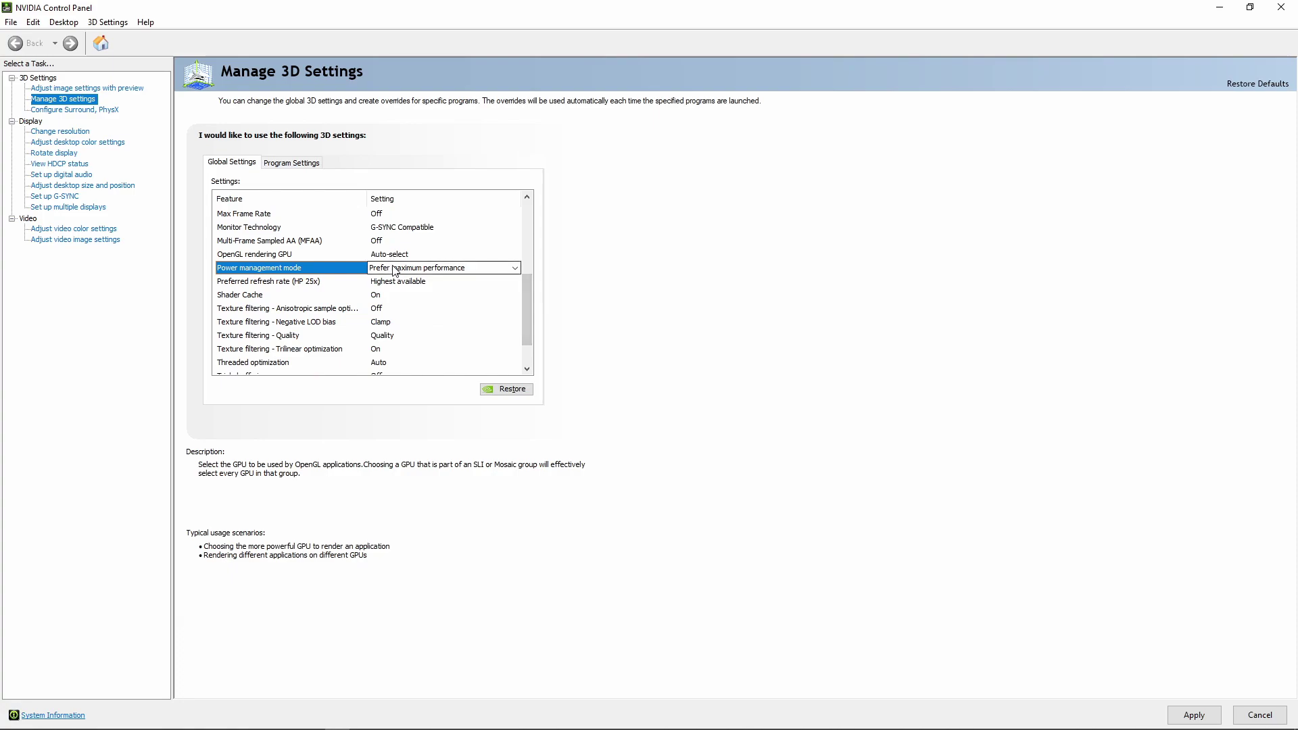
left_click(1194, 715)
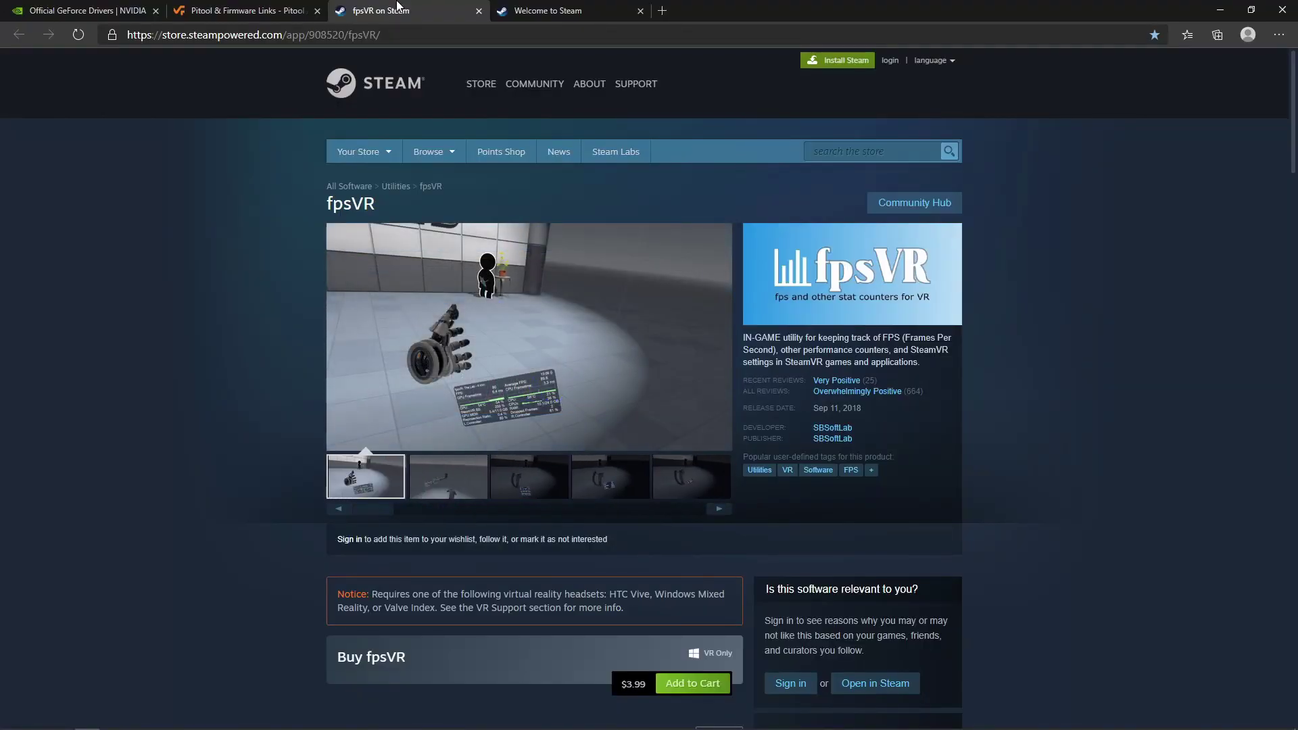
- From the Steam store front, view the Install Steam page, then go back to the store home
mouse_move(358, 152)
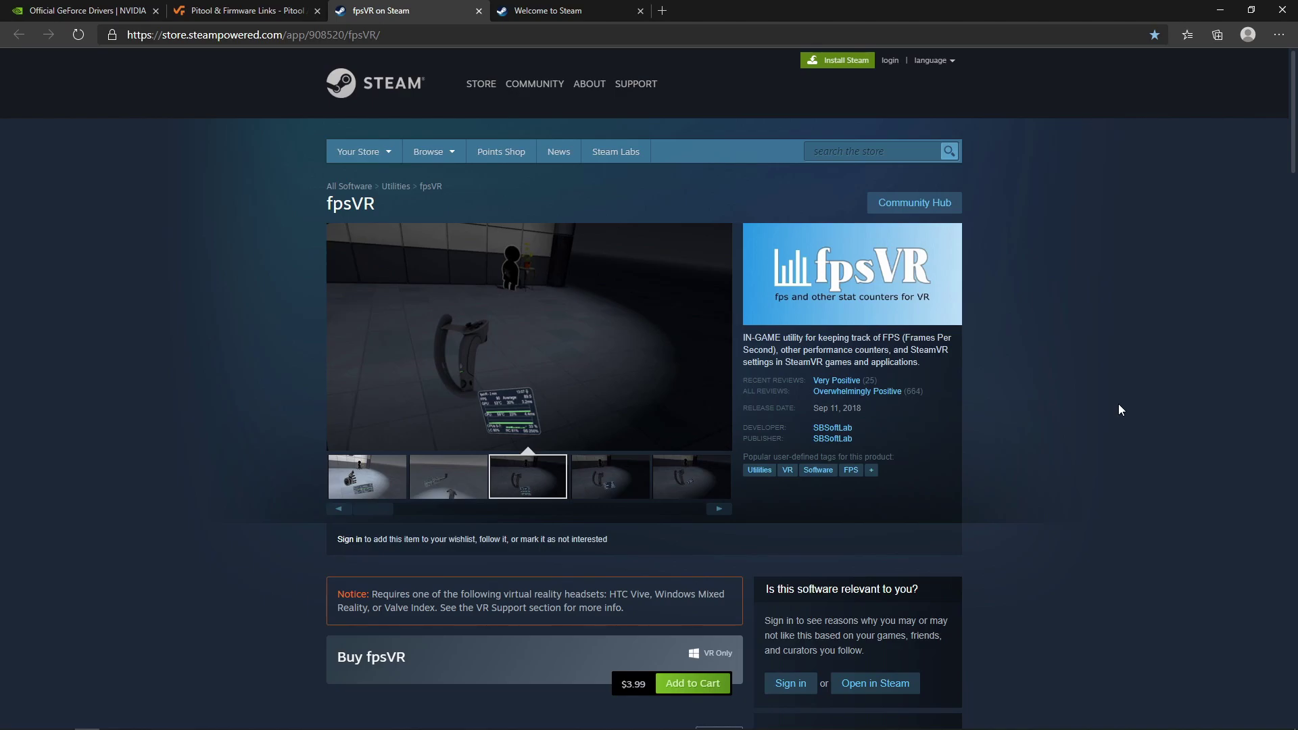
left_click(551, 8)
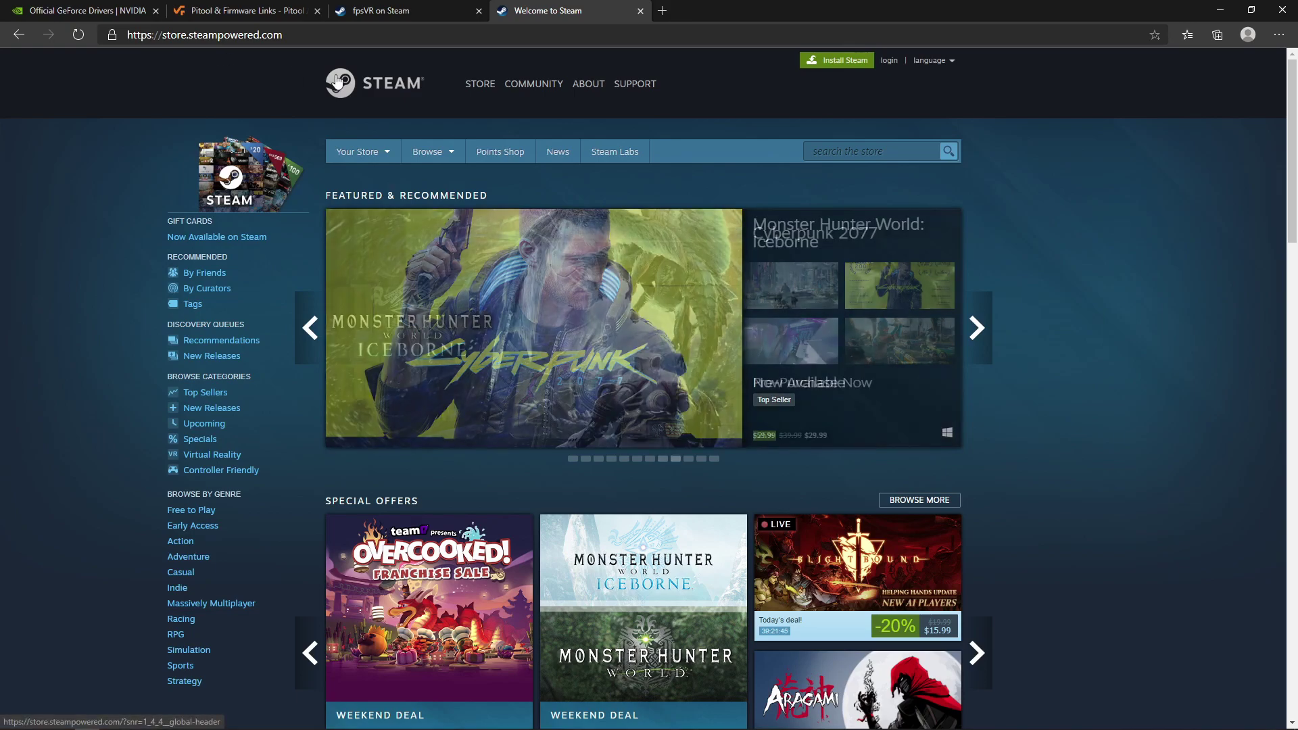
left_click(841, 62)
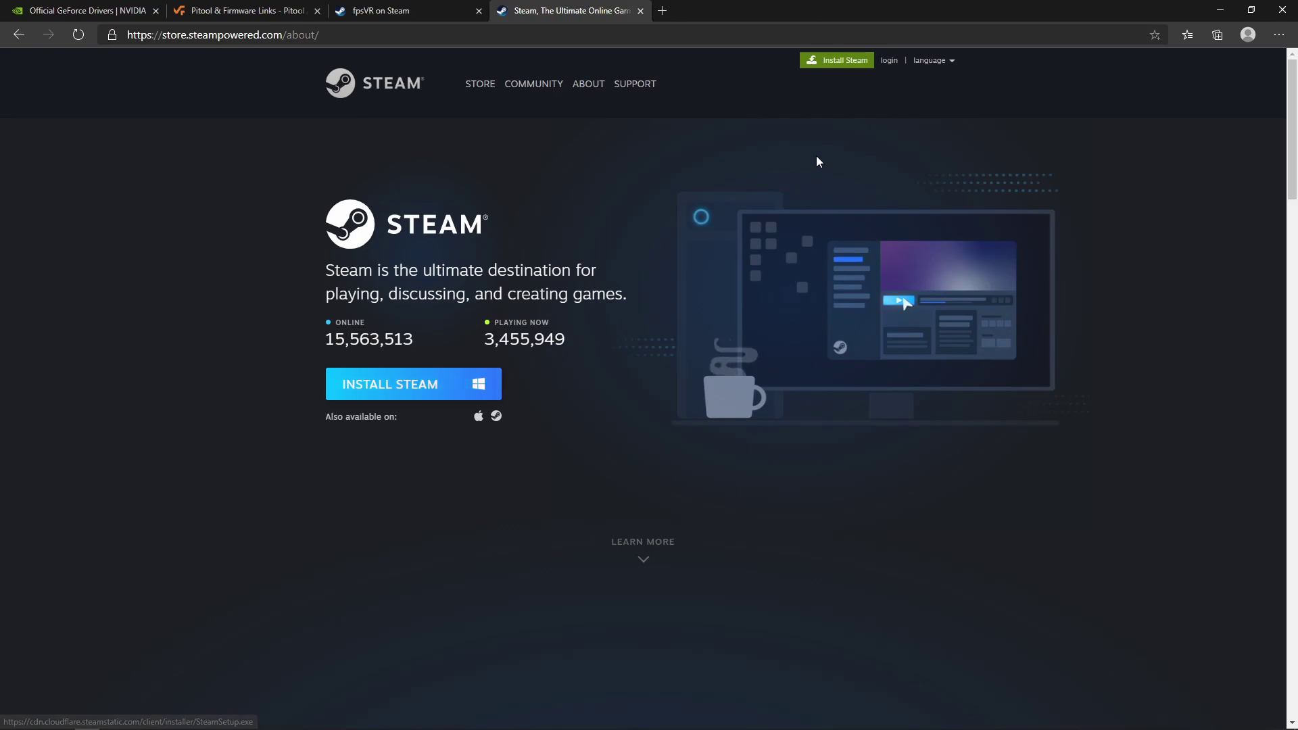
key("alt+Left")
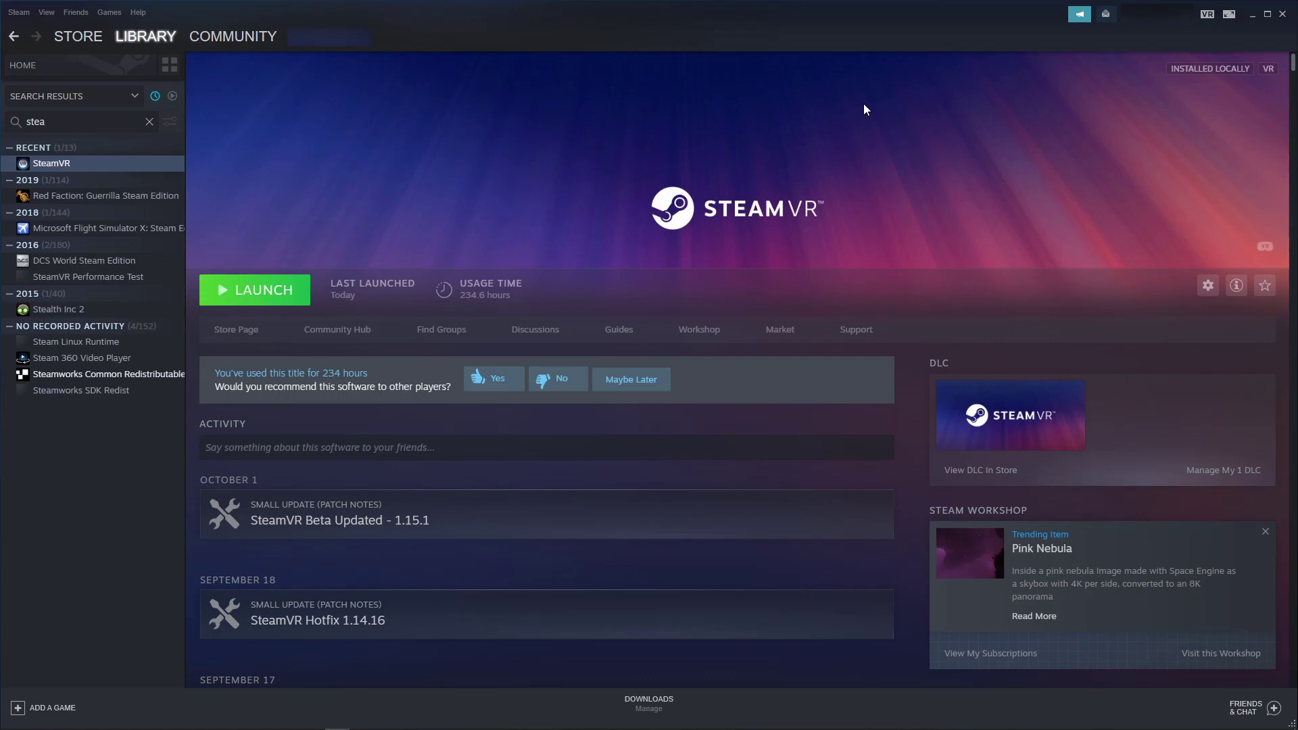
- Minimize the Steam library window showing SteamVR
left_click(1282, 13)
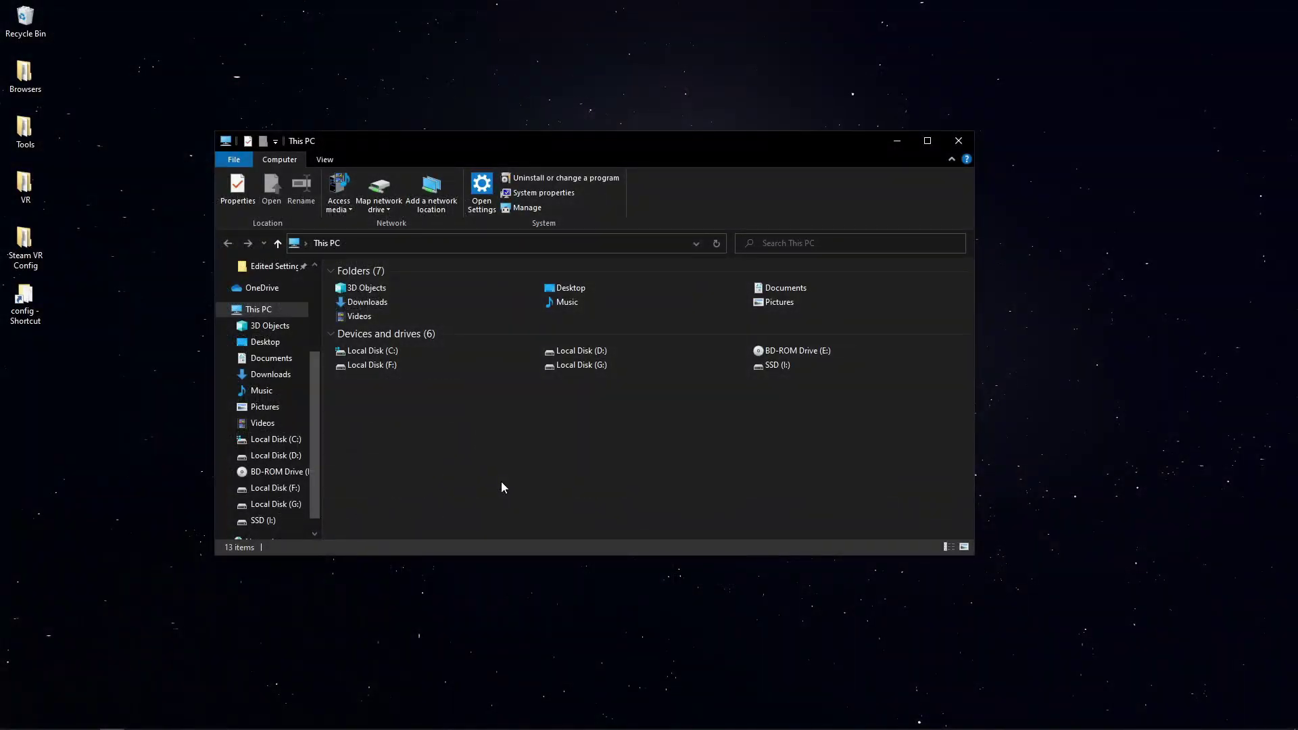
- Browse from This PC to the C:\Steam\config folder
double_click(390, 350)
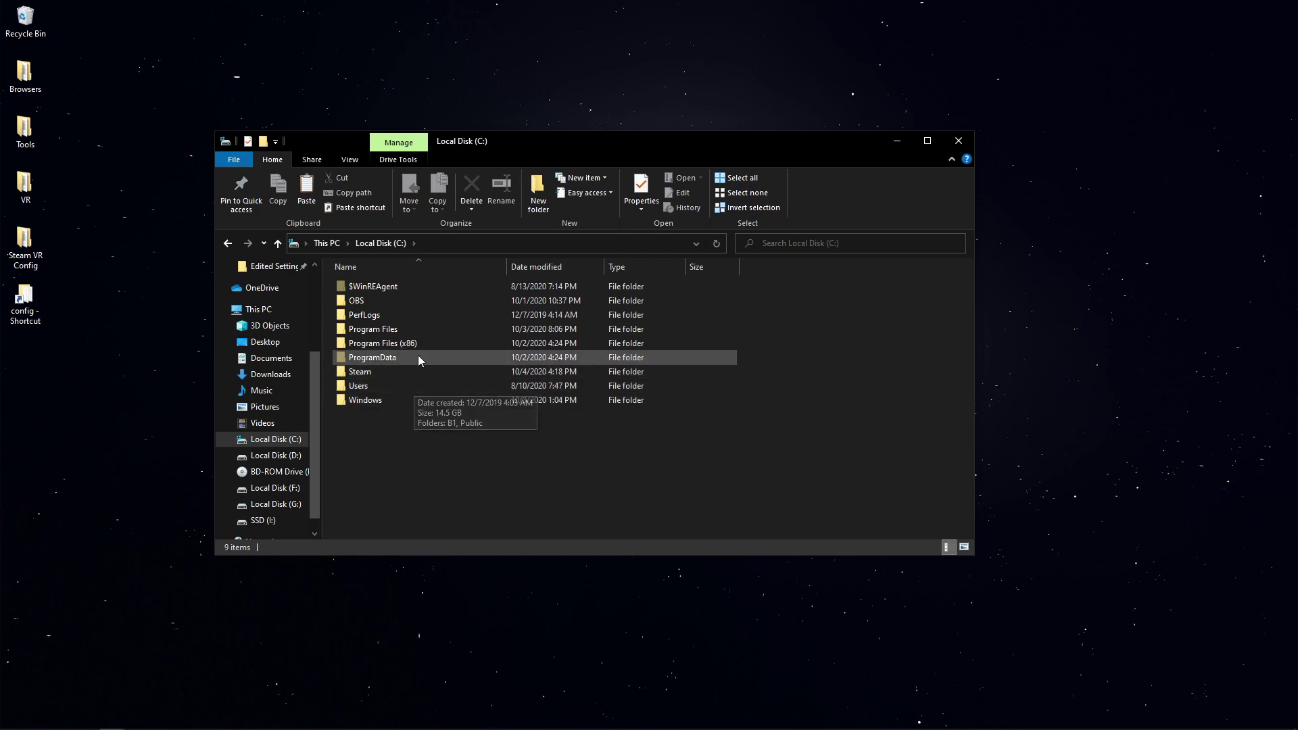
mouse_move(419, 343)
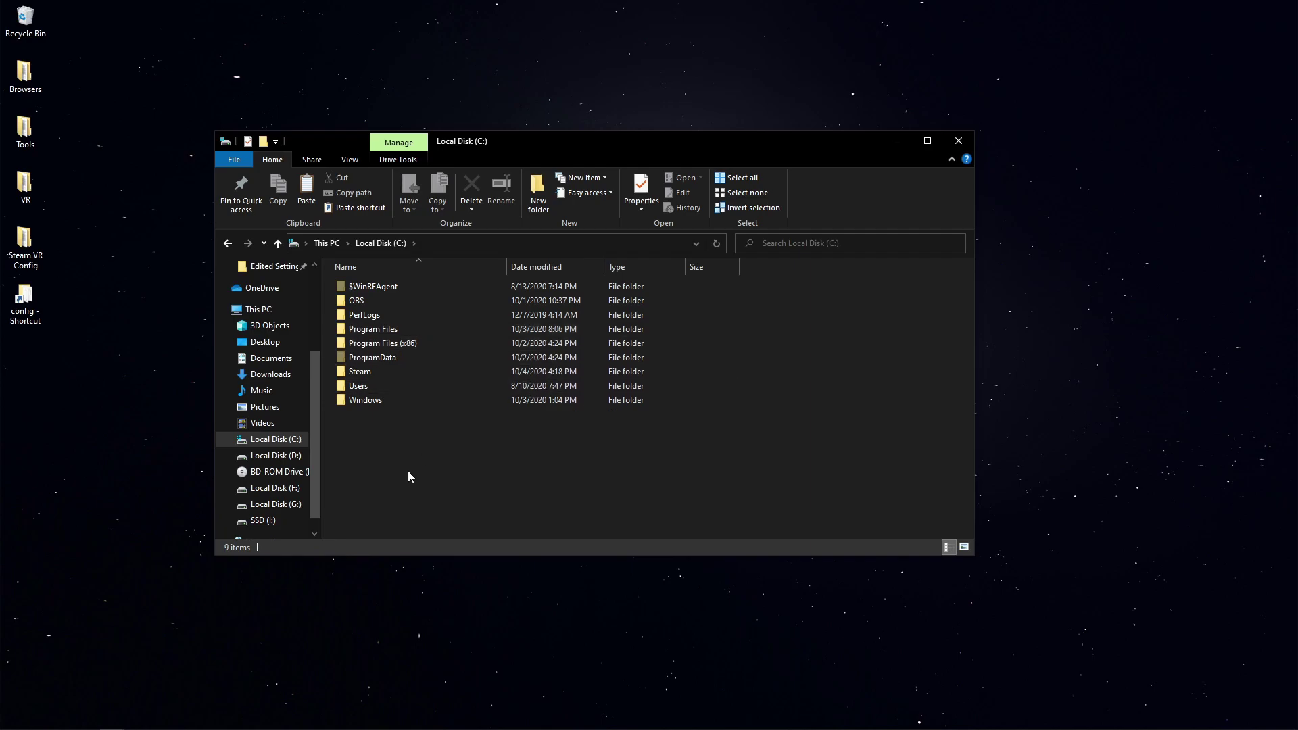
double_click(390, 374)
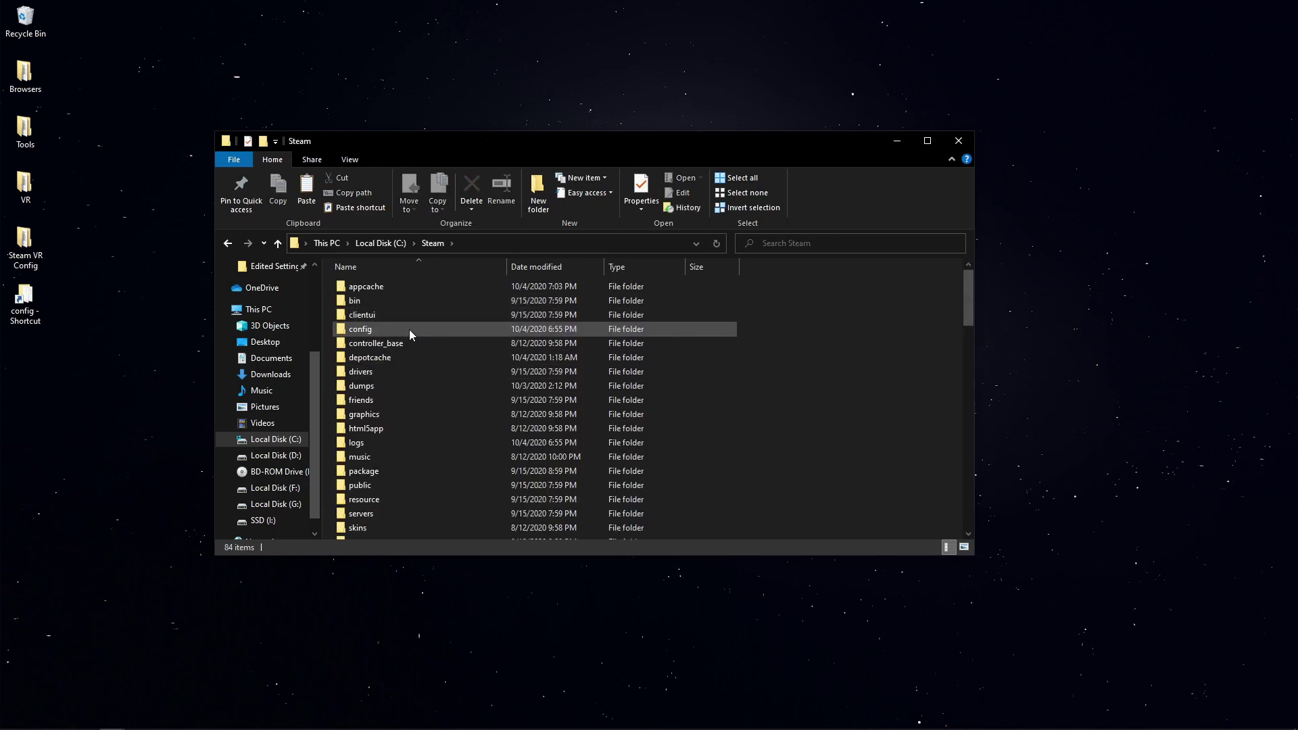
double_click(410, 332)
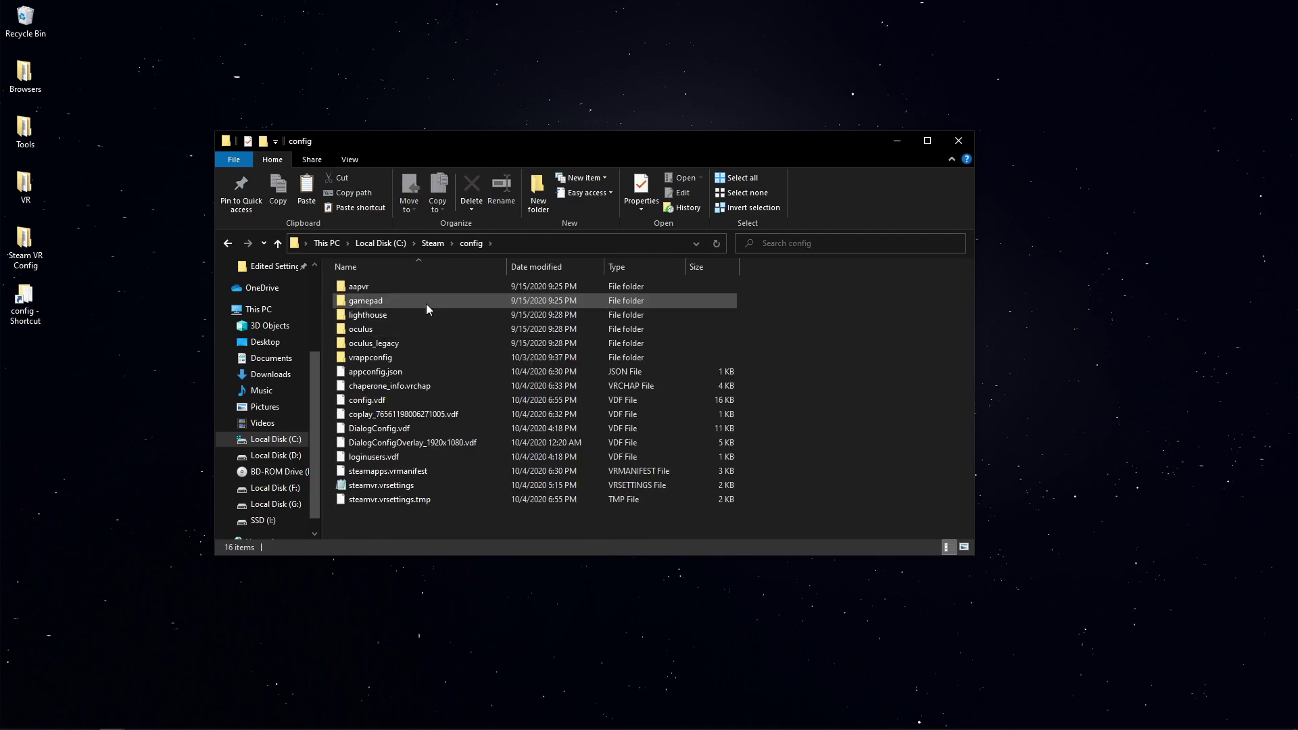
- Copy steamvr.vrsettings and paste a backup copy onto the desktop
left_click(423, 487)
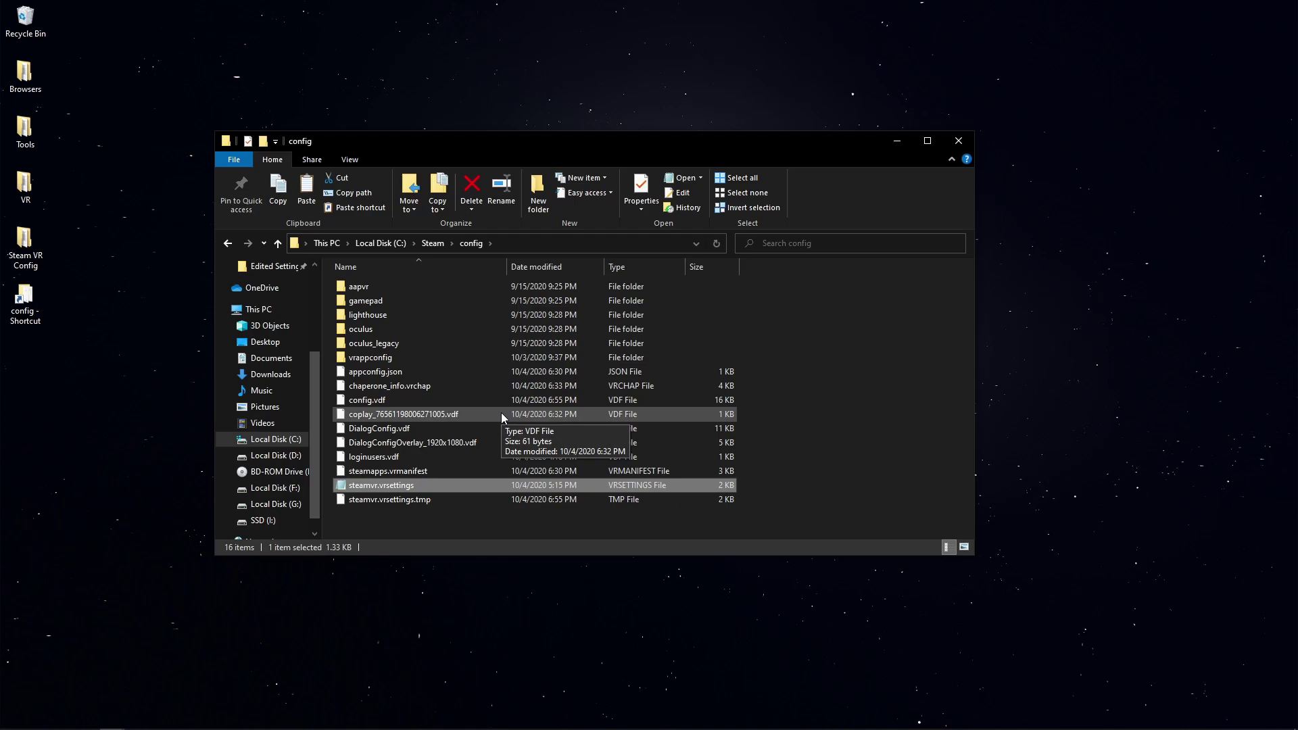
right_click(428, 488)
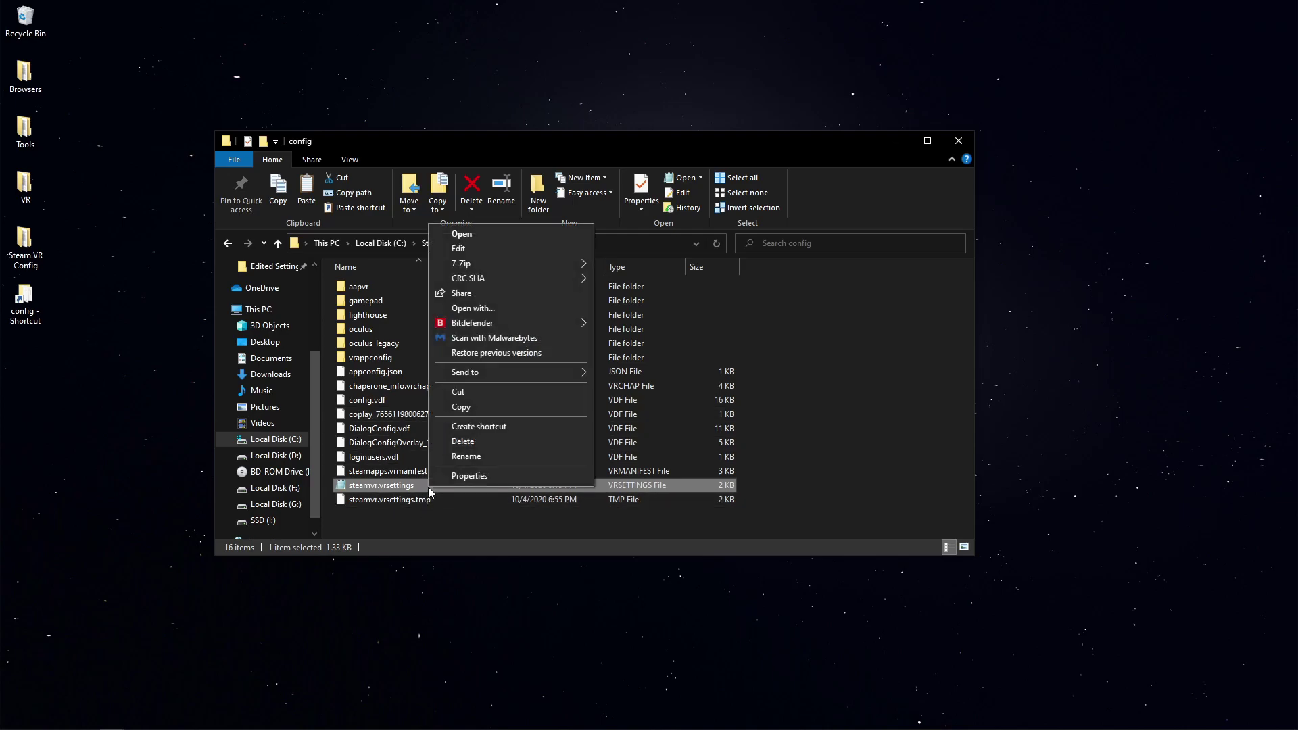
left_click(480, 407)
left_click(203, 389)
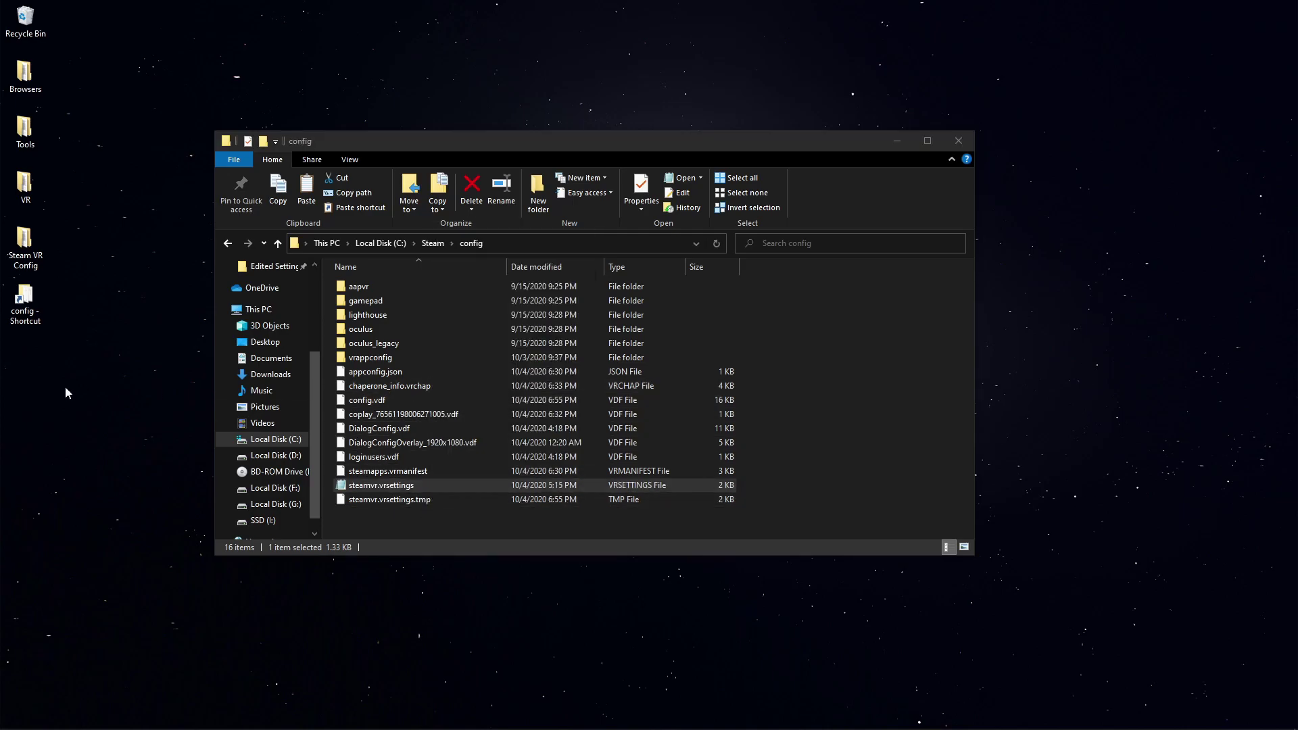
right_click(26, 379)
left_click(60, 438)
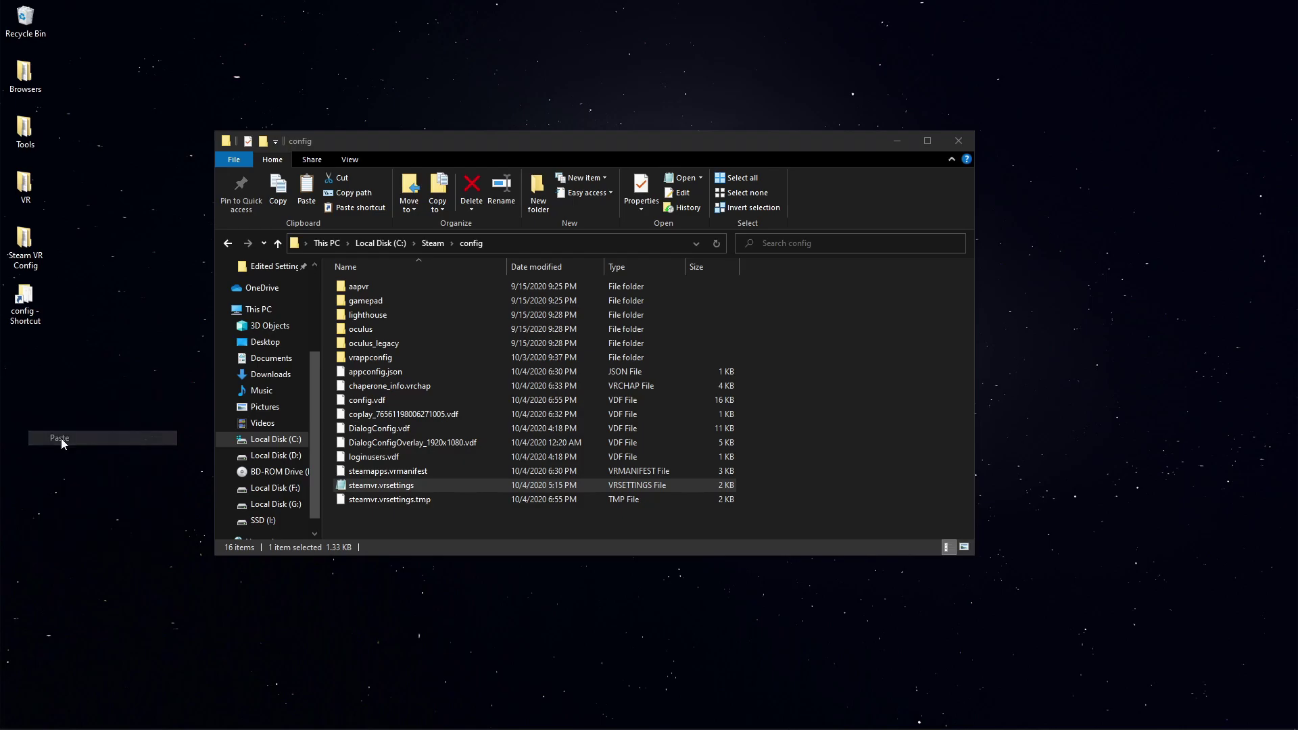
left_click(436, 512)
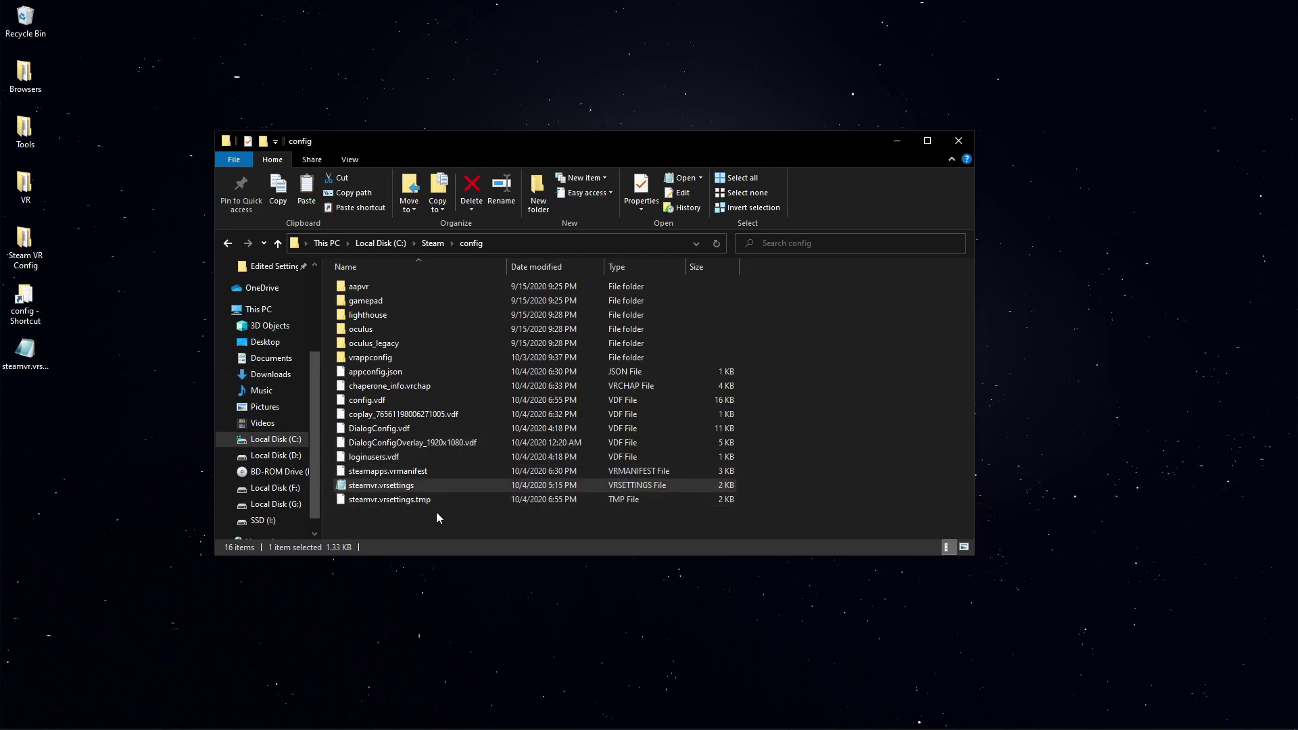
left_click(436, 512)
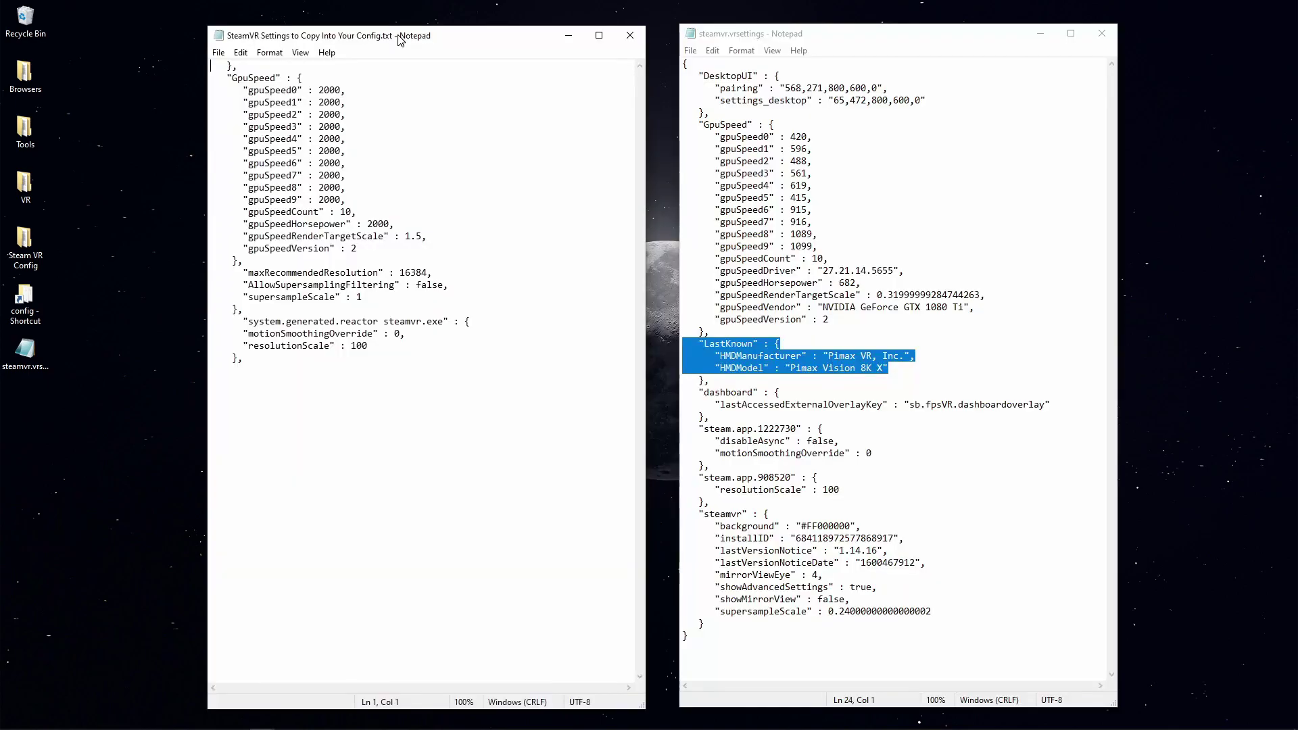
- Edit steamvr.vrsettings with gpuSpeed 2000 entries from the reference text and save it
left_click(400, 35)
left_click_drag(400, 35, 400, 37)
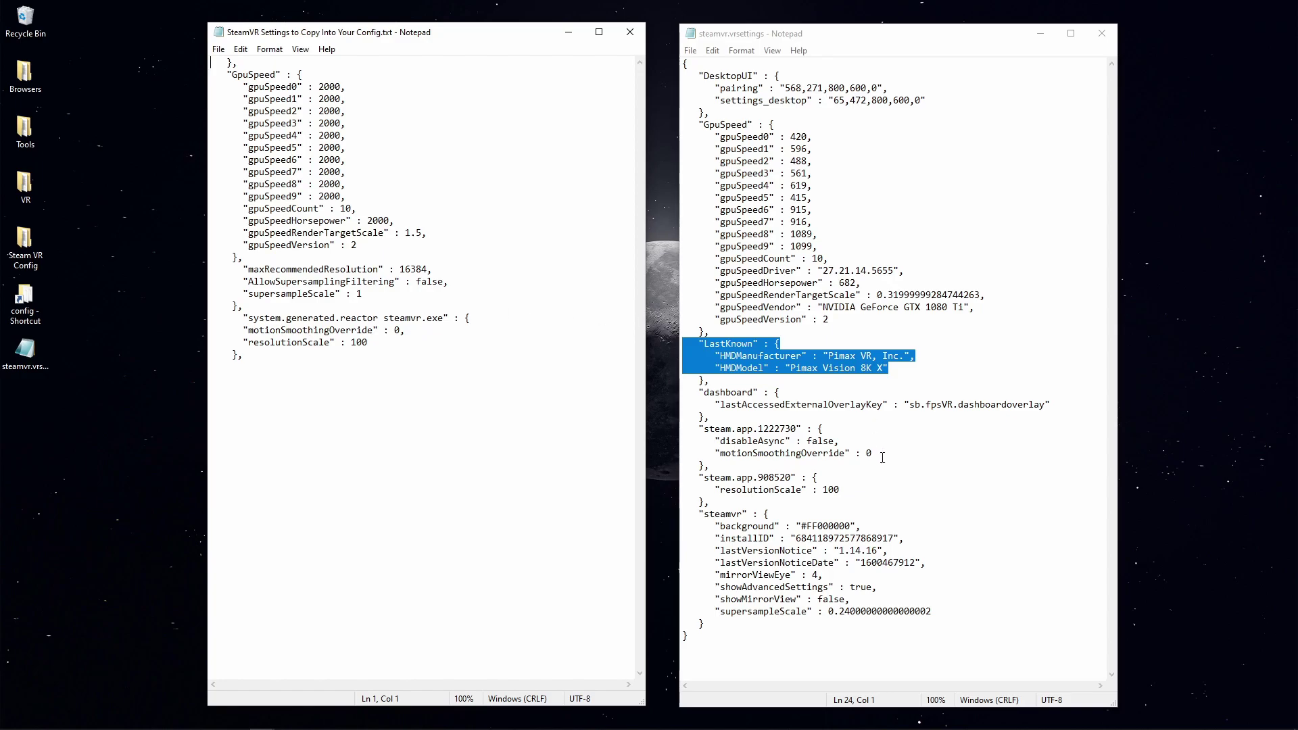
left_click(862, 88)
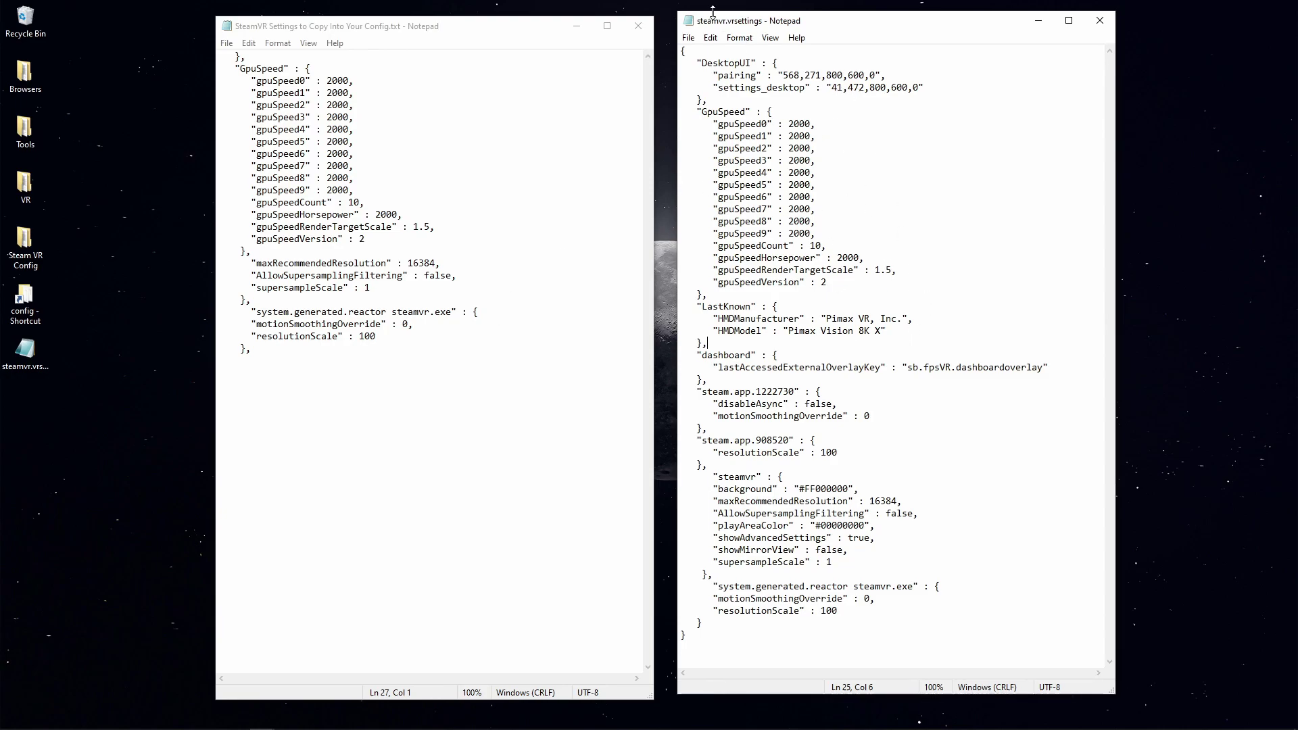
left_click(687, 41)
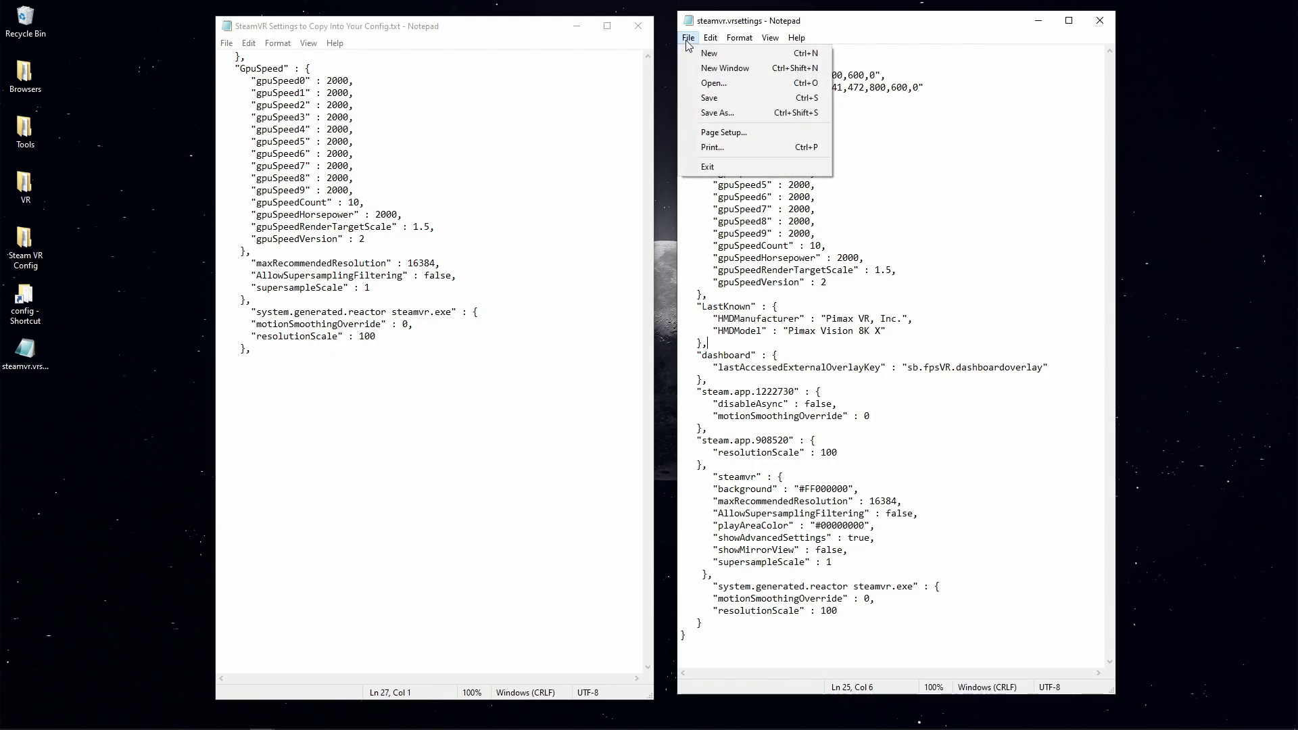
left_click(718, 97)
- Show the desktop, launch PiTool and start SteamVR
key("super+d")
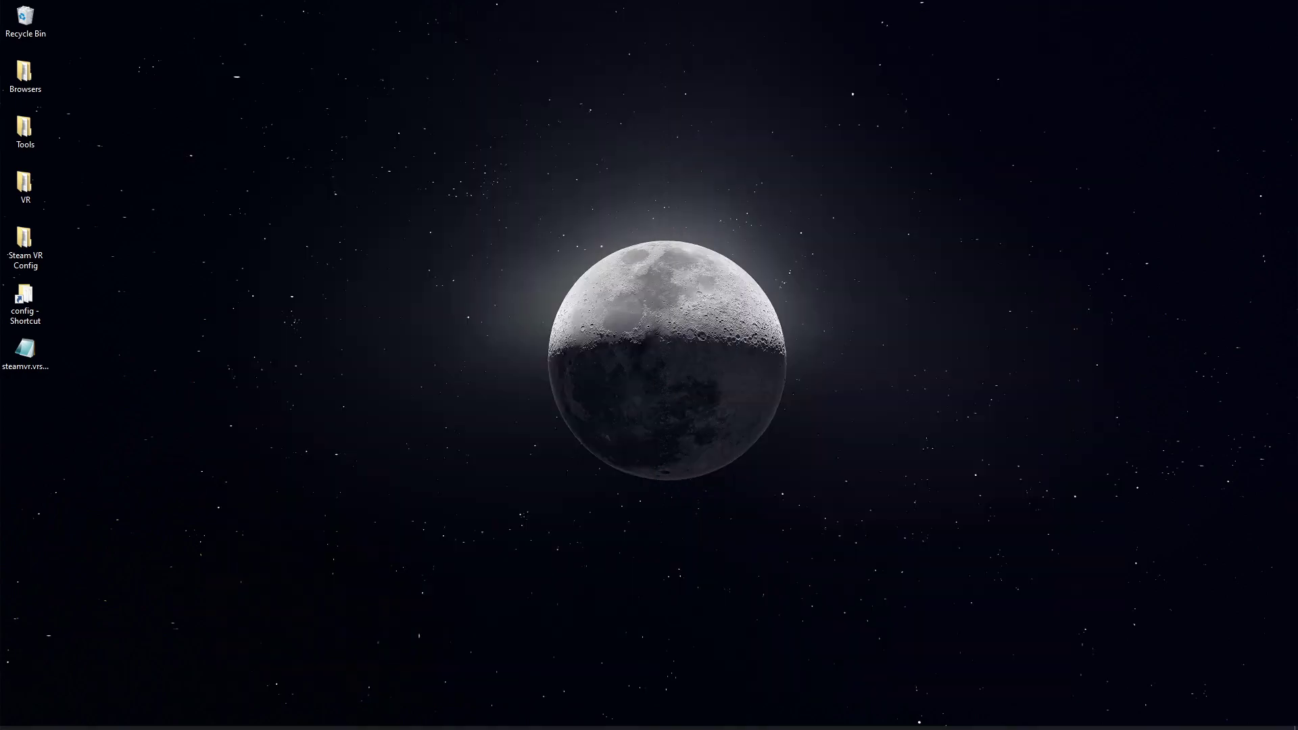
left_click(209, 721)
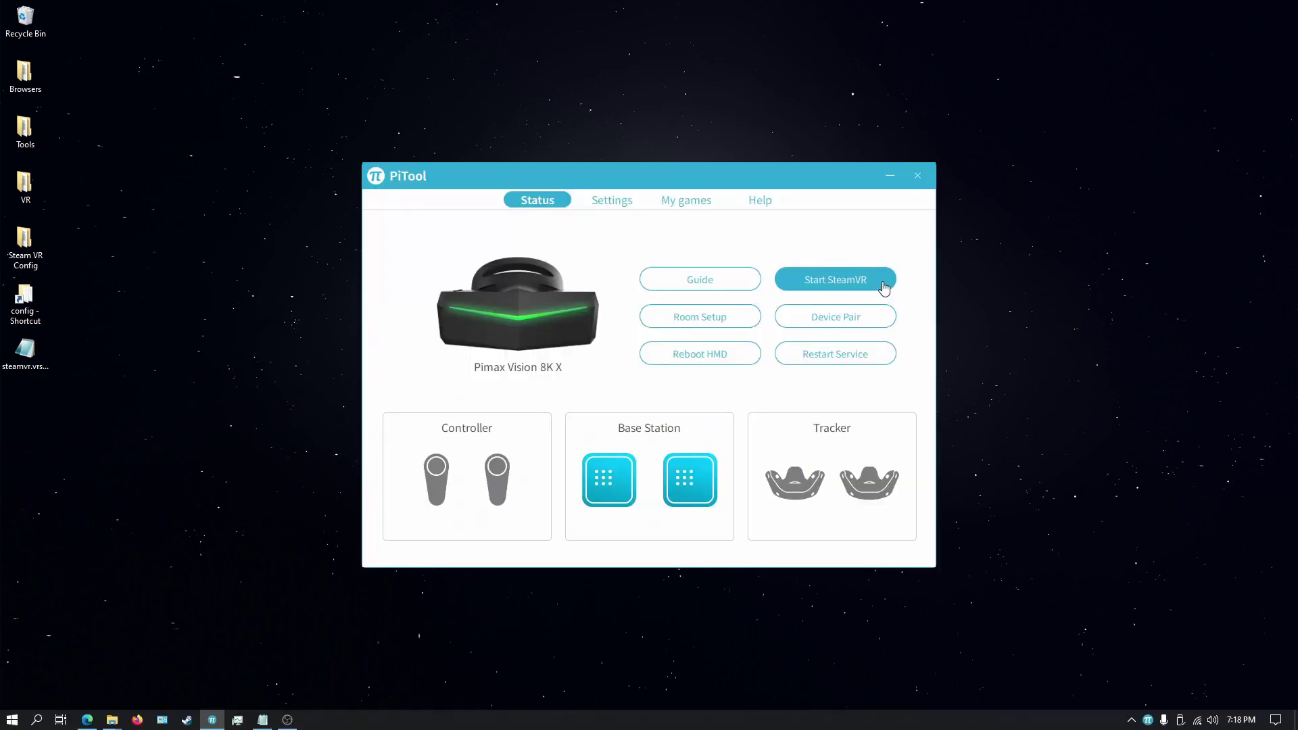
left_click(866, 281)
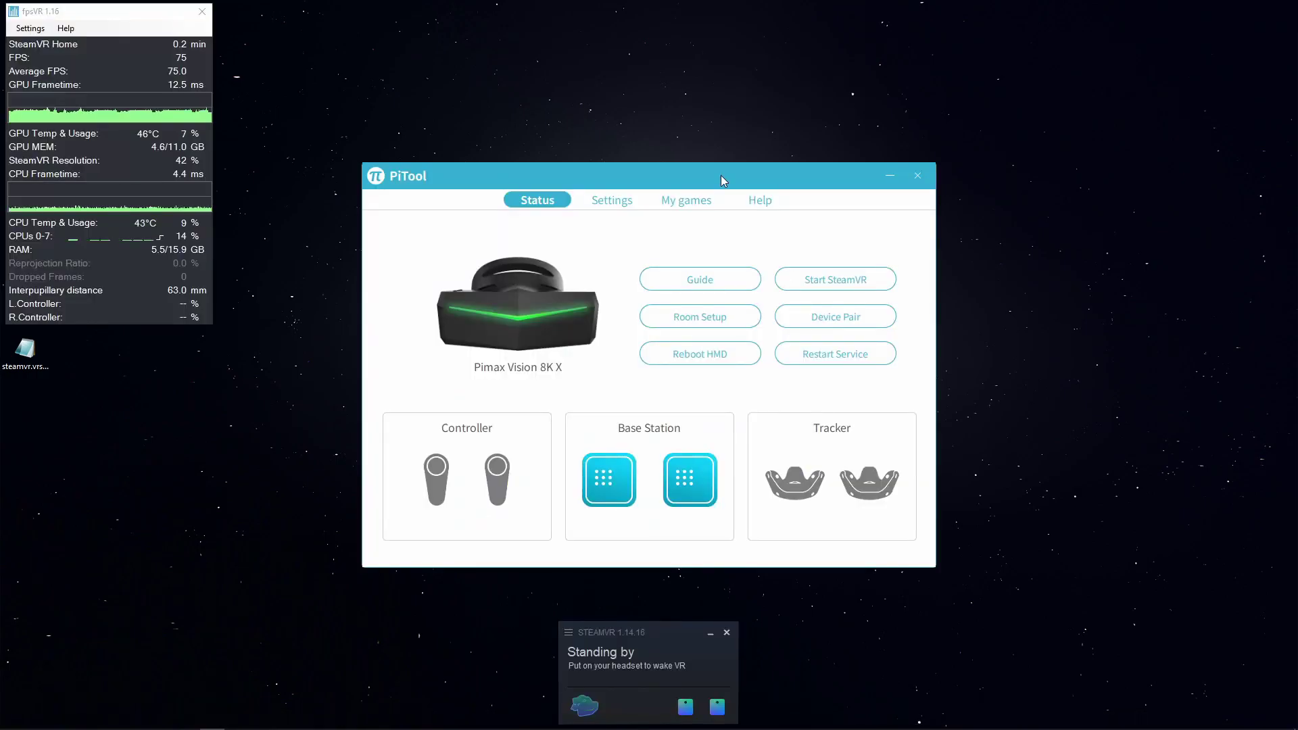
- Open fpsVR's Basic settings page, showing refresh rate 75 and Auto 42% resolution, and move the window lower
left_click(27, 29)
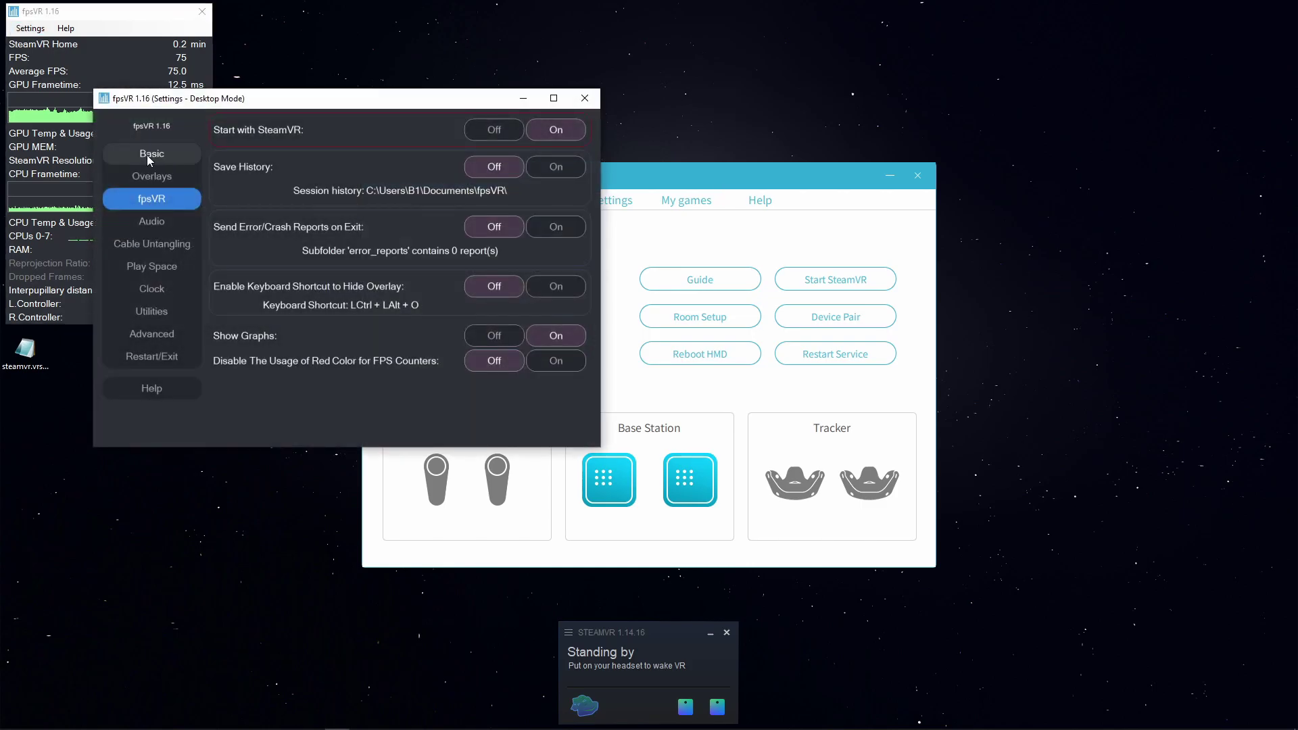
left_click(147, 155)
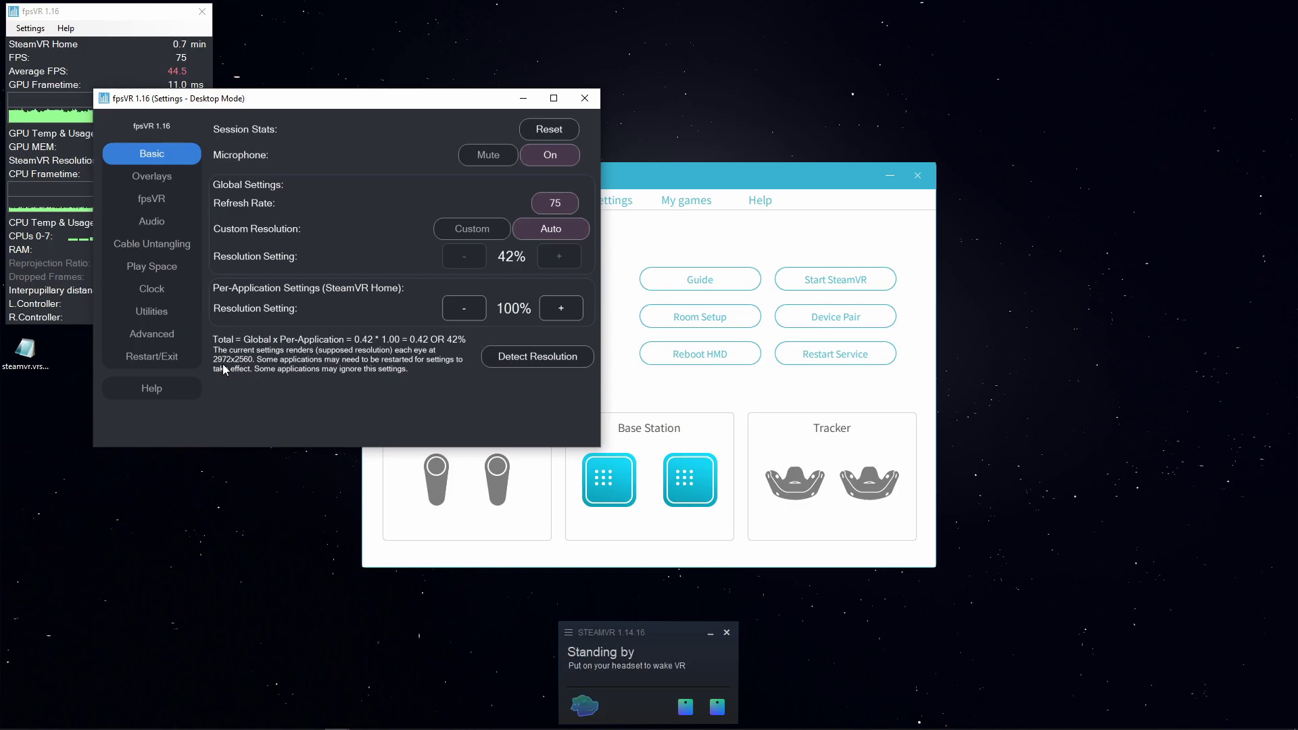
left_click_drag(394, 103, 569, 138)
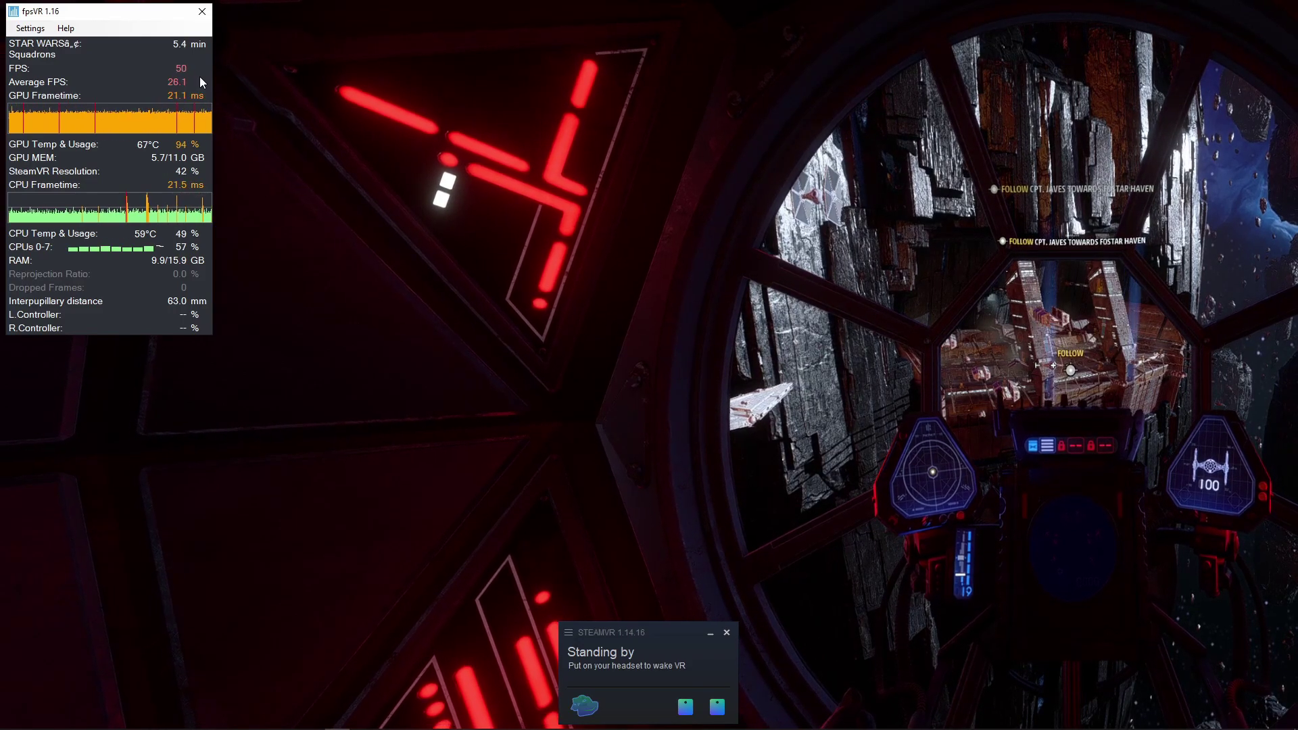
- During Squadrons gameplay, check the resolution on fpsVR's Basic settings page
left_click(31, 30)
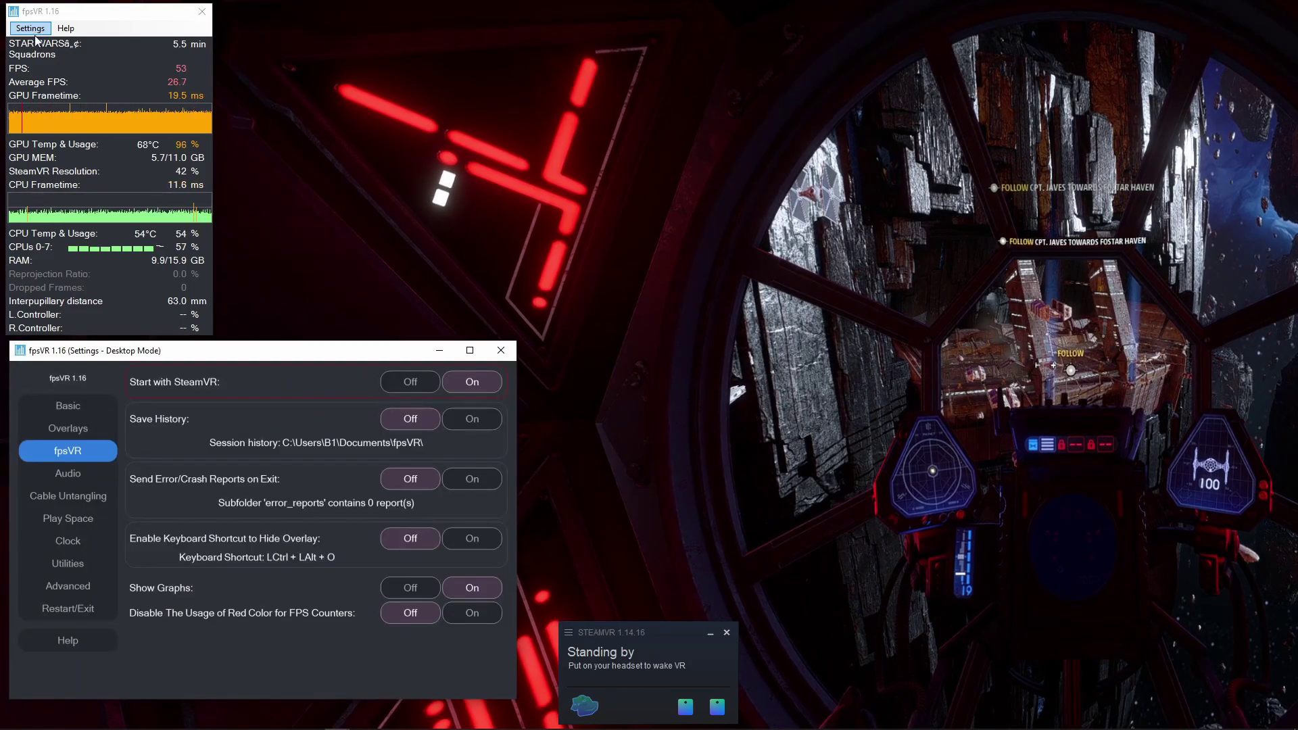
left_click(81, 405)
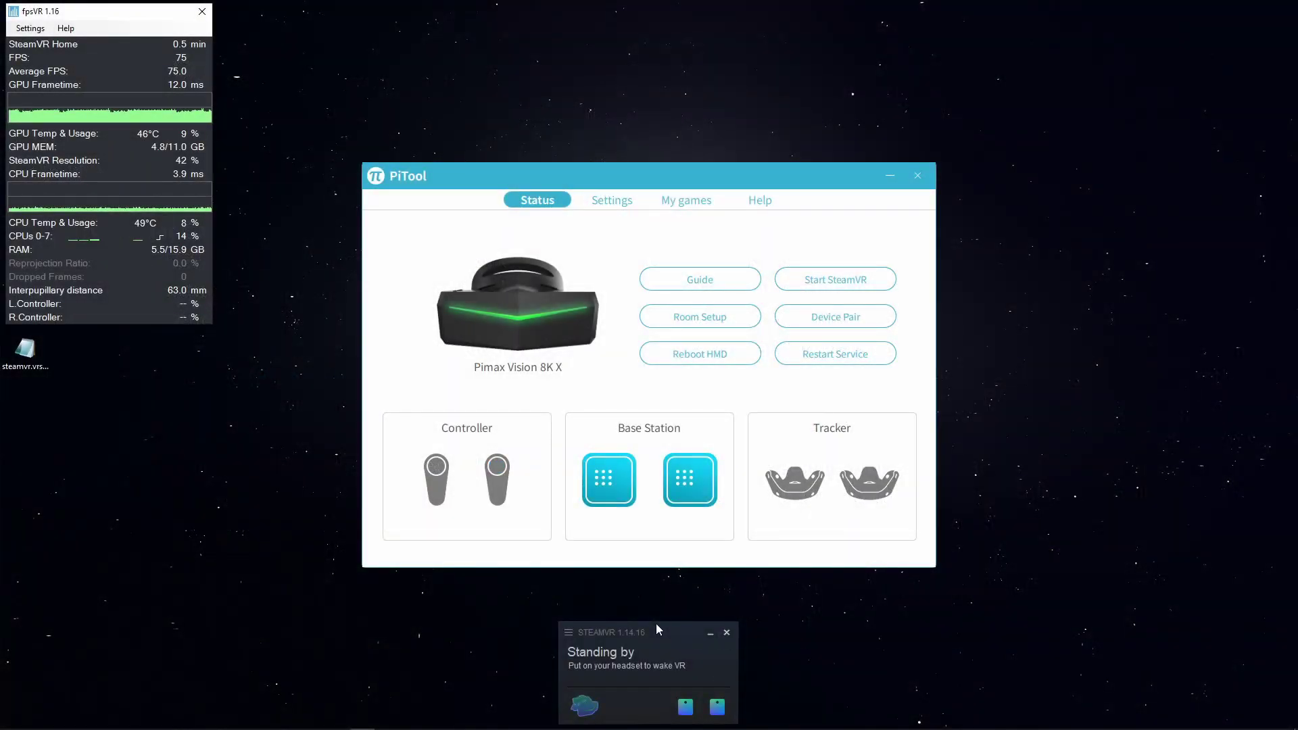
- Set SteamVR render resolution to Custom at 20% per eye (2052 × 1764), then close settings
left_click(568, 636)
left_click(634, 559)
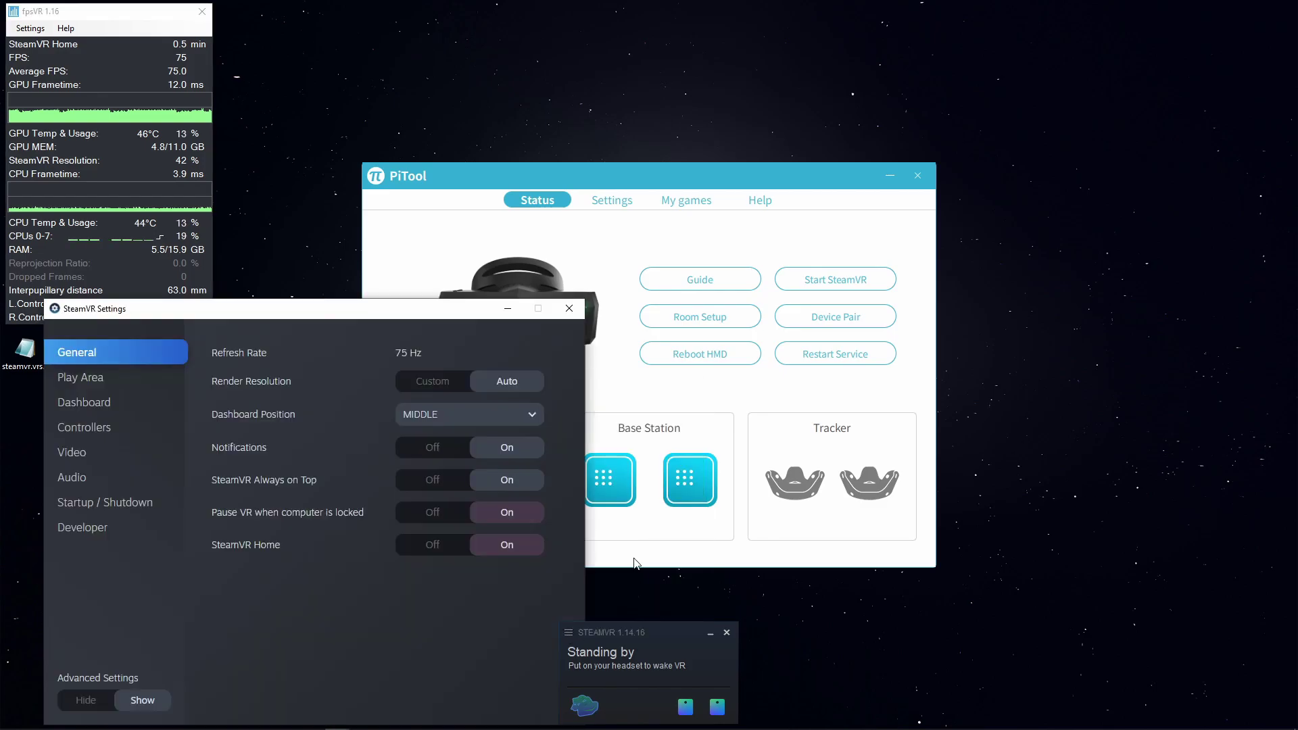
left_click(443, 386)
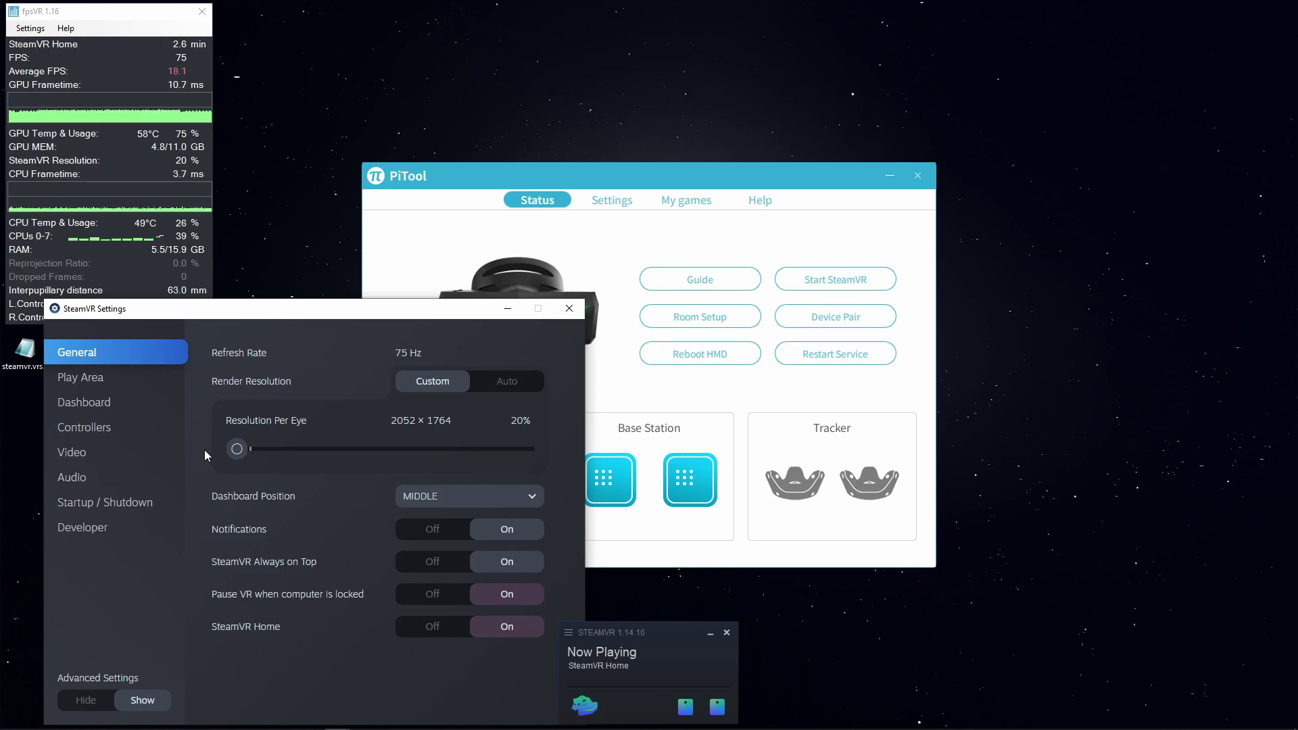
left_click(569, 308)
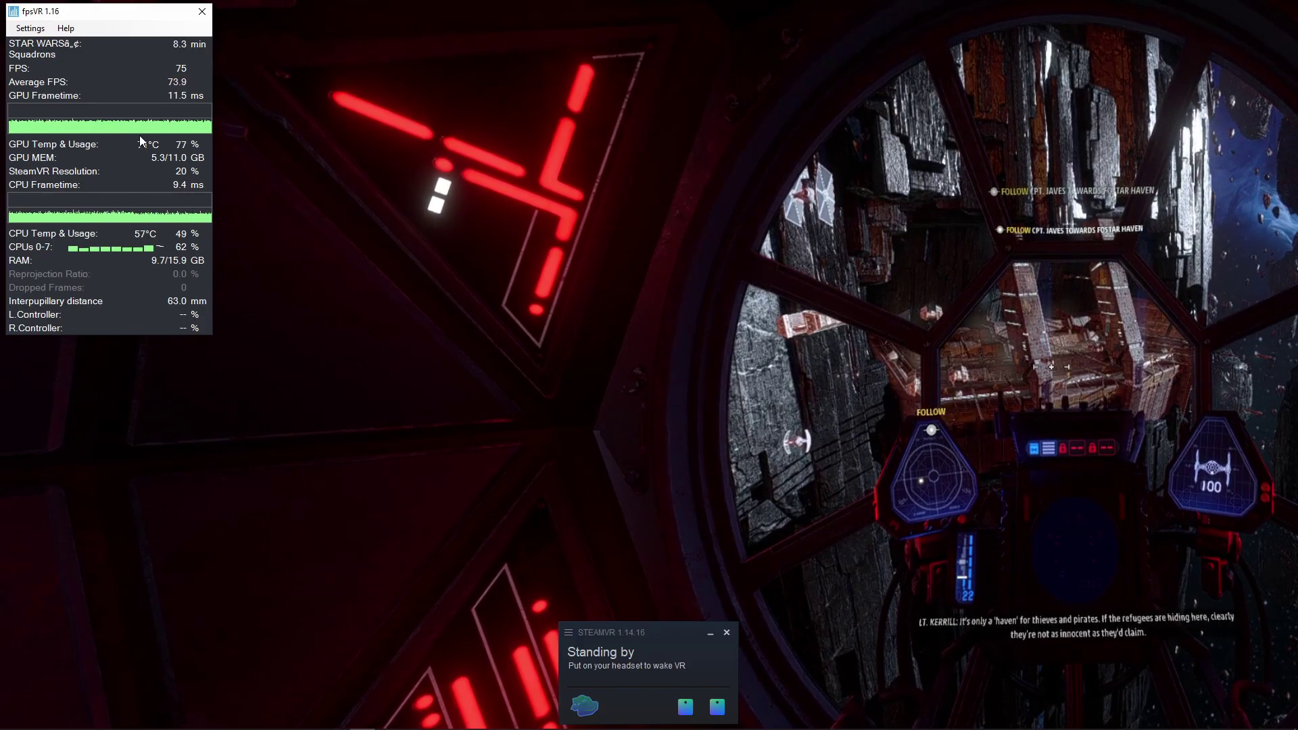
- Confirm Custom 20% on fpsVR's Basic page below the overlay, then minimize the settings window
left_click(30, 29)
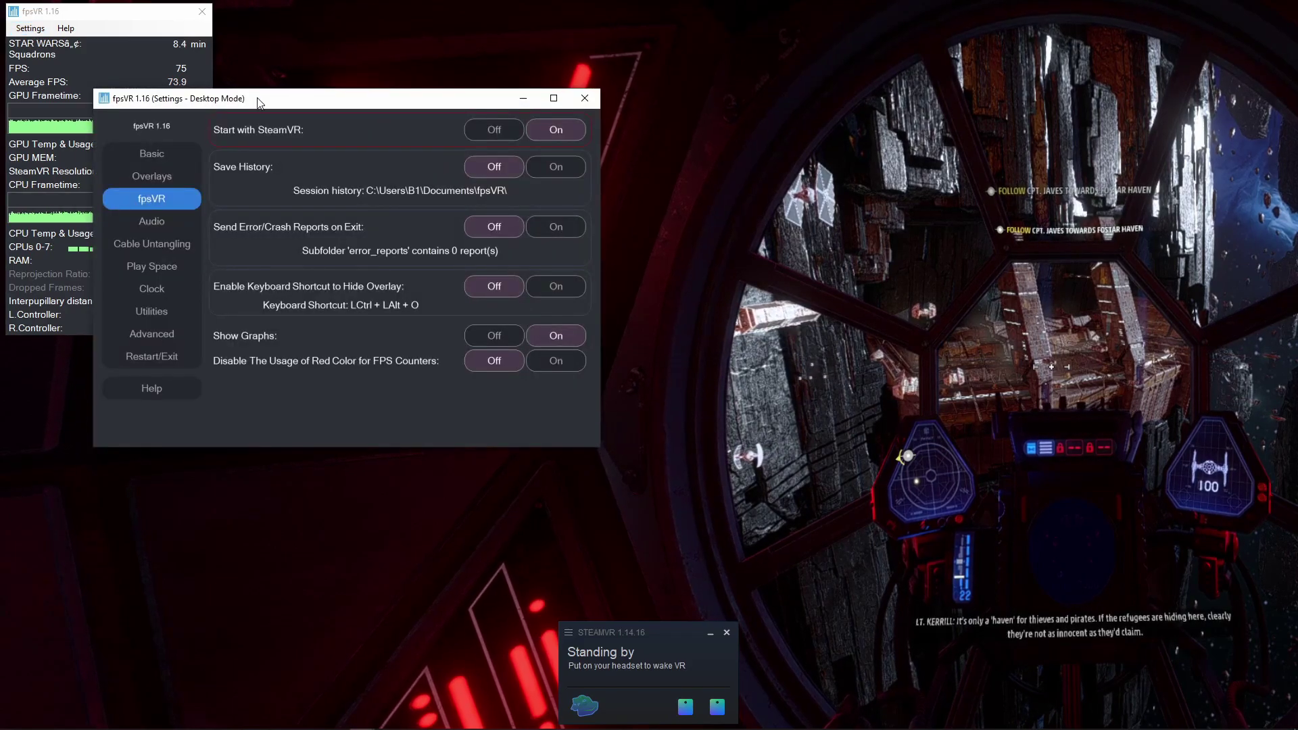
left_click_drag(258, 101, 205, 346)
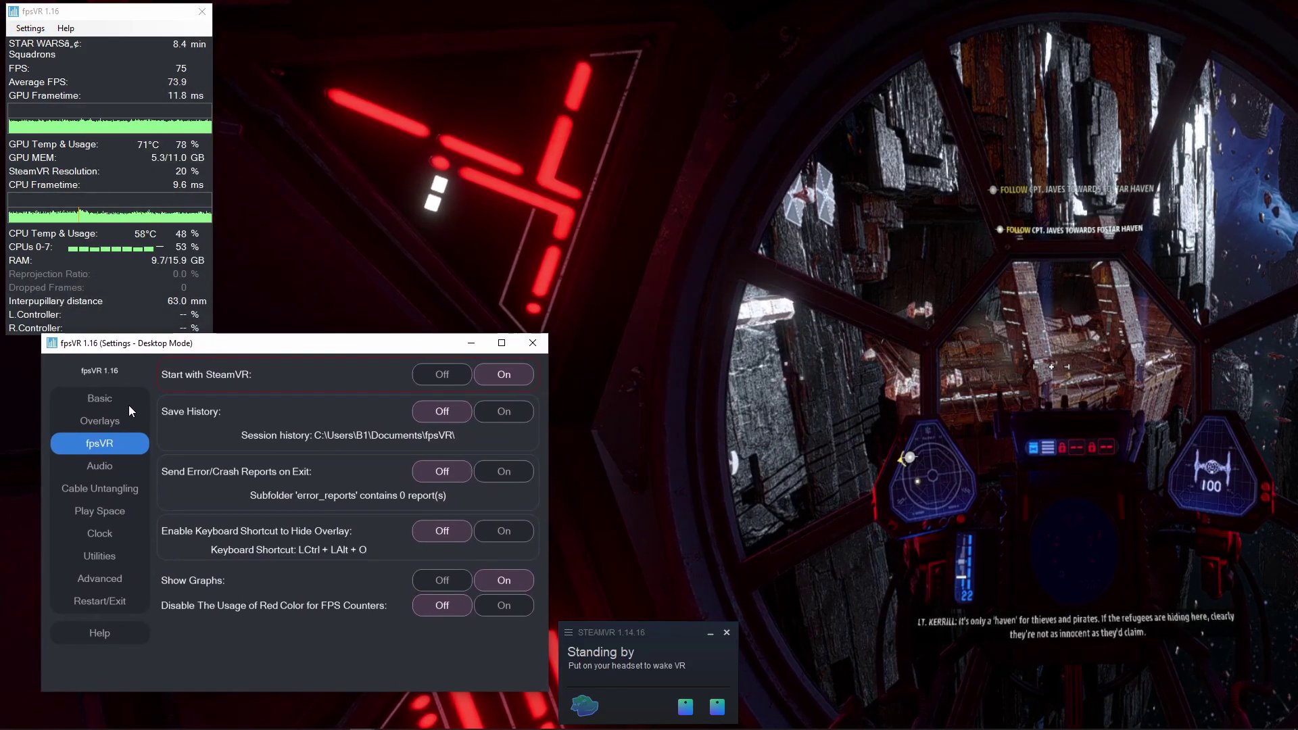
left_click(111, 400)
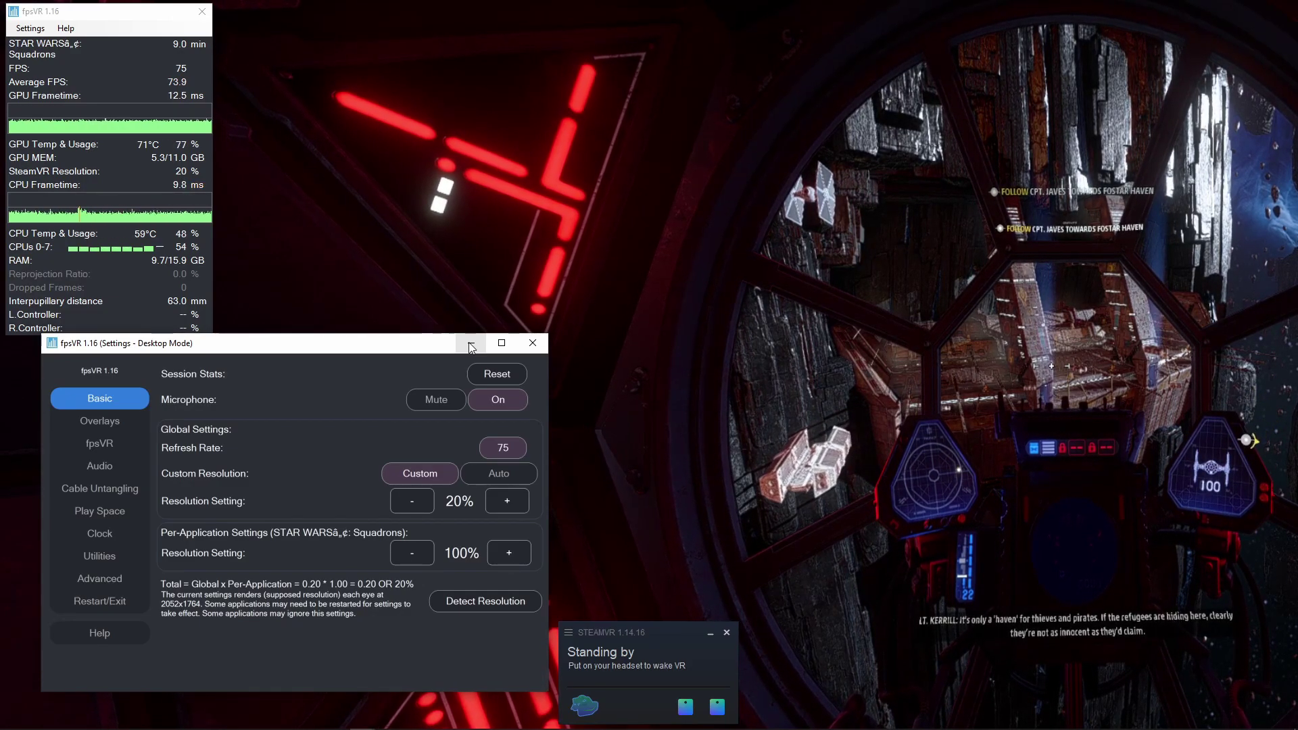
left_click(472, 345)
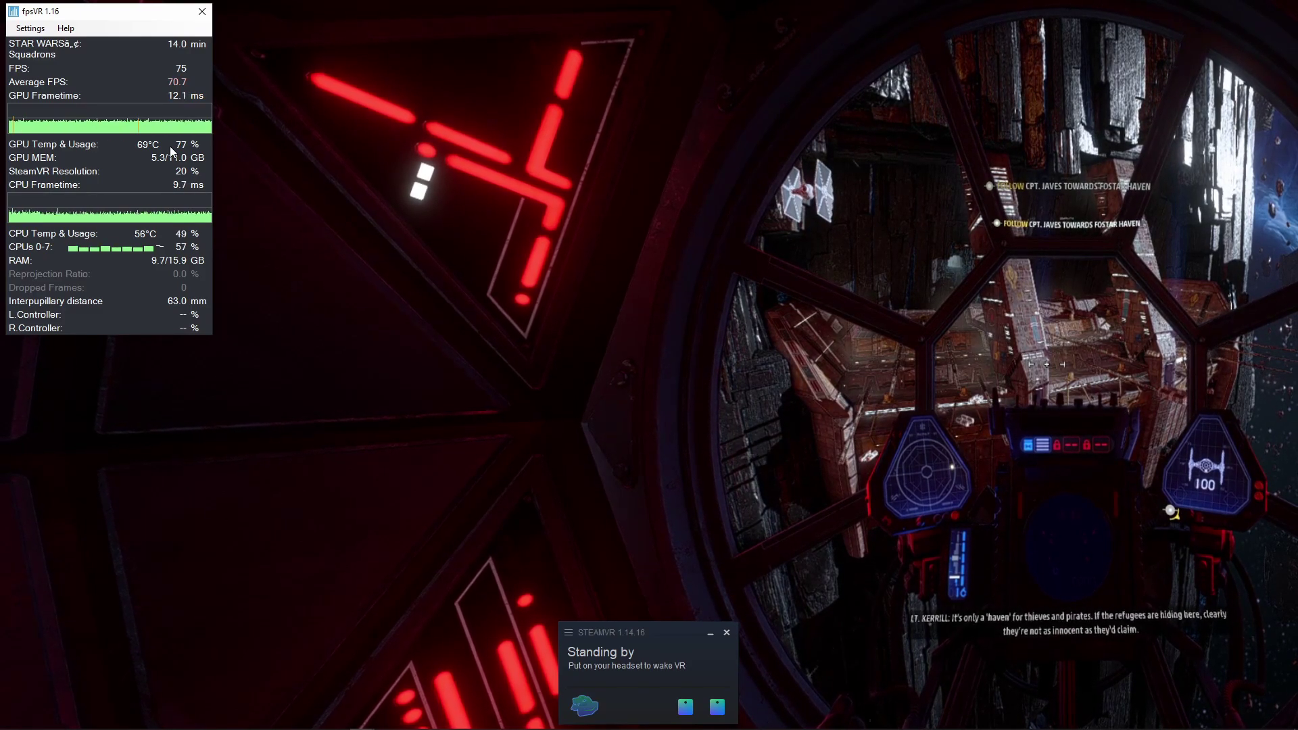
- In SteamVR settings, try 22% per-eye resolution, then return it to 20%
left_click(602, 628)
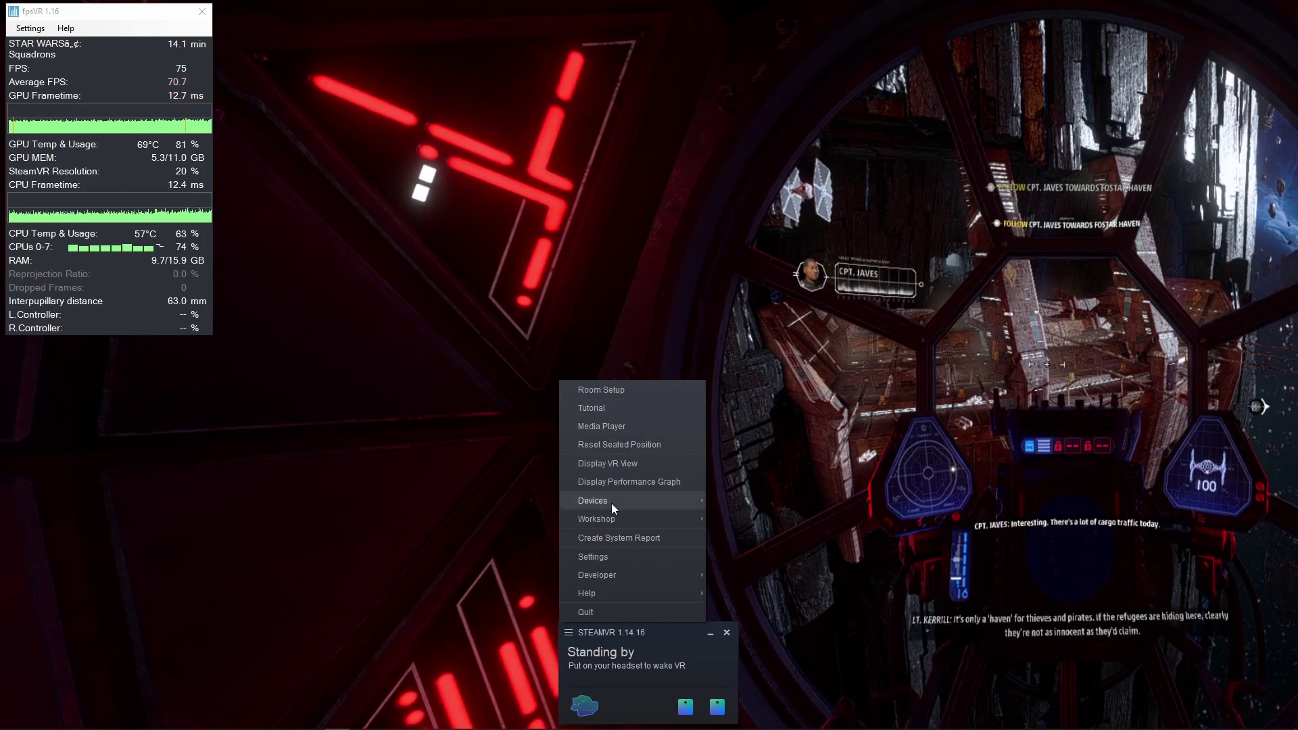
left_click(614, 558)
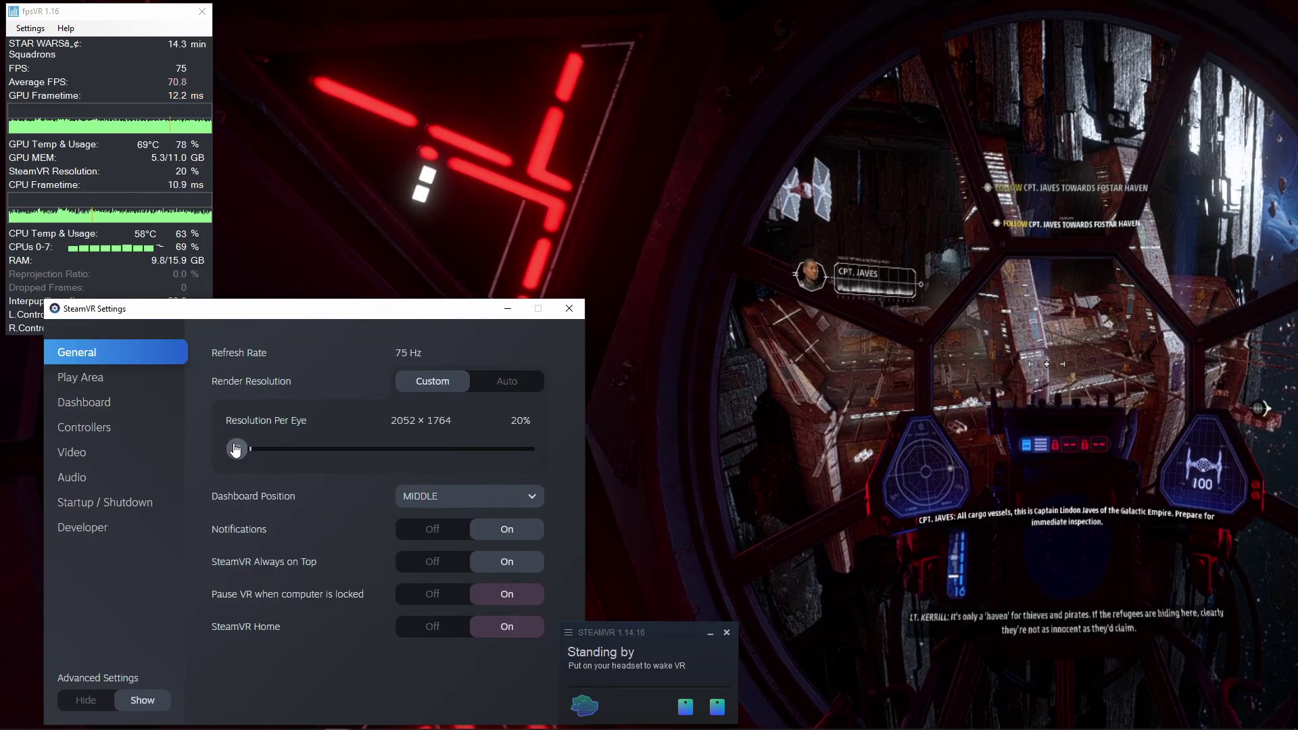
left_click_drag(237, 449, 254, 449)
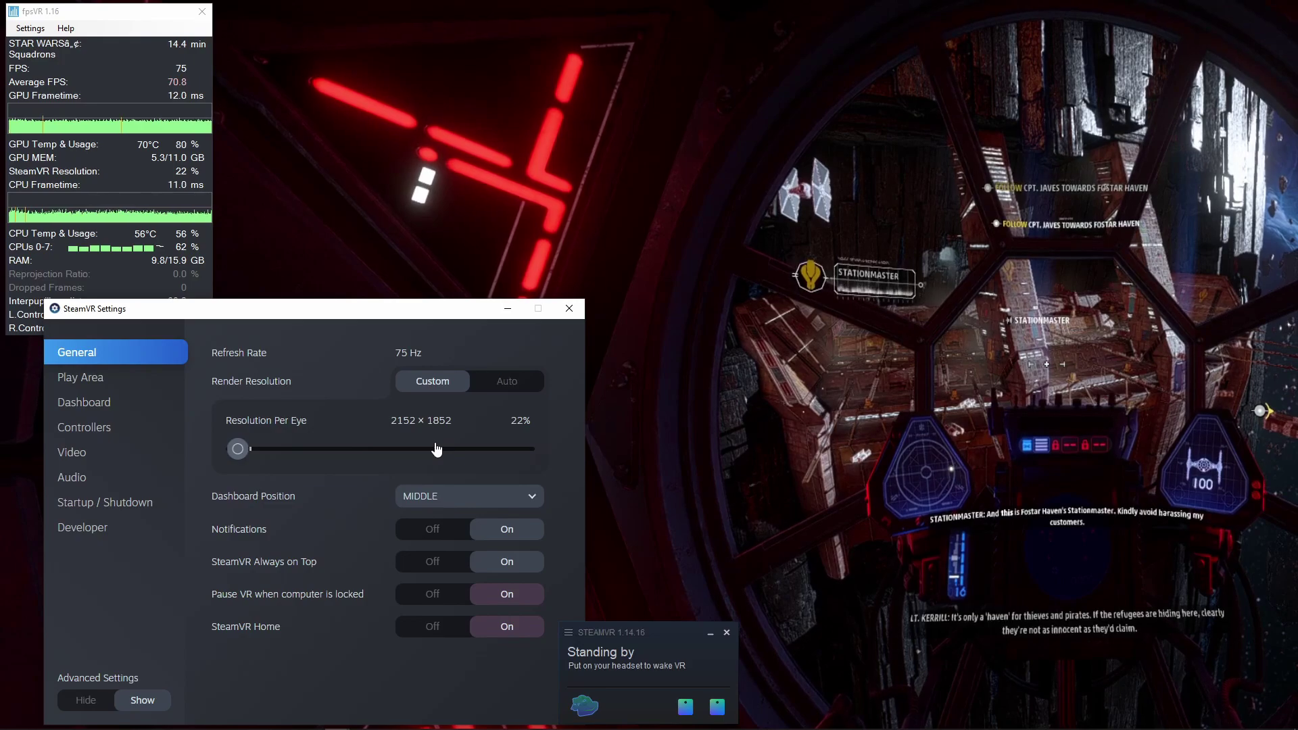
left_click(228, 458)
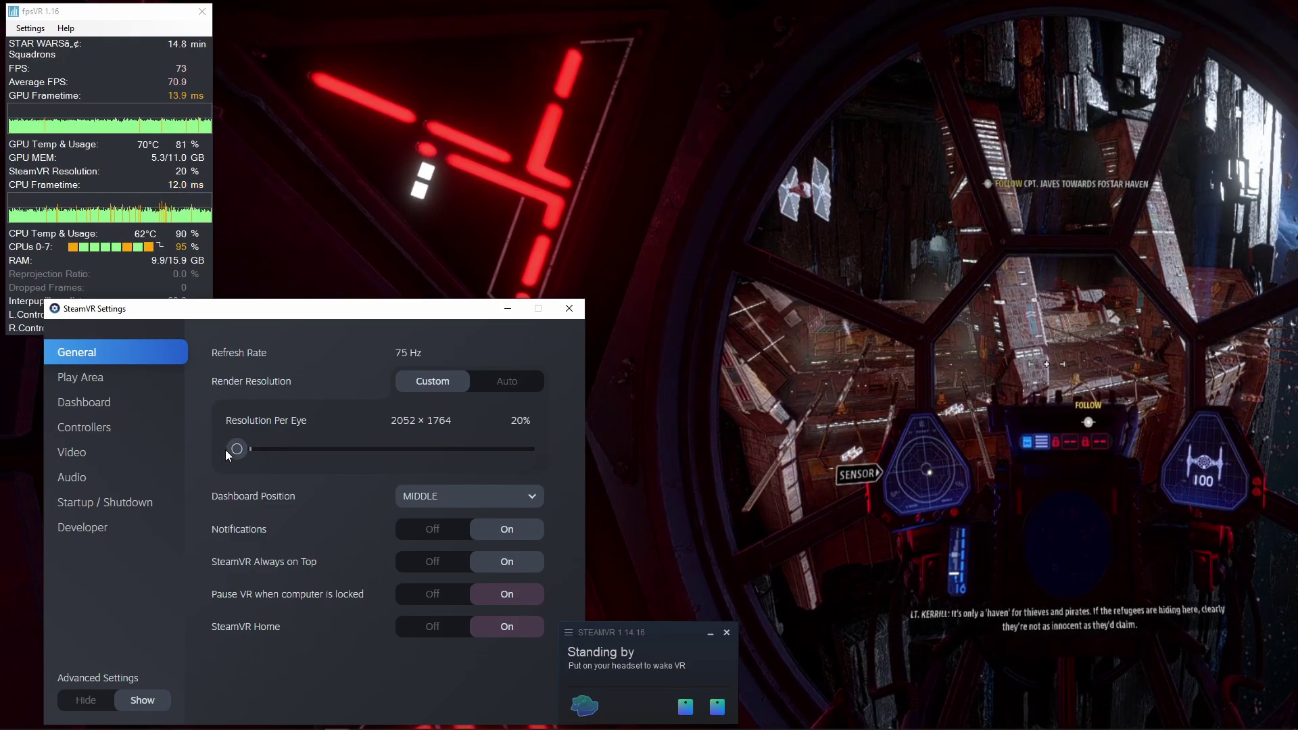